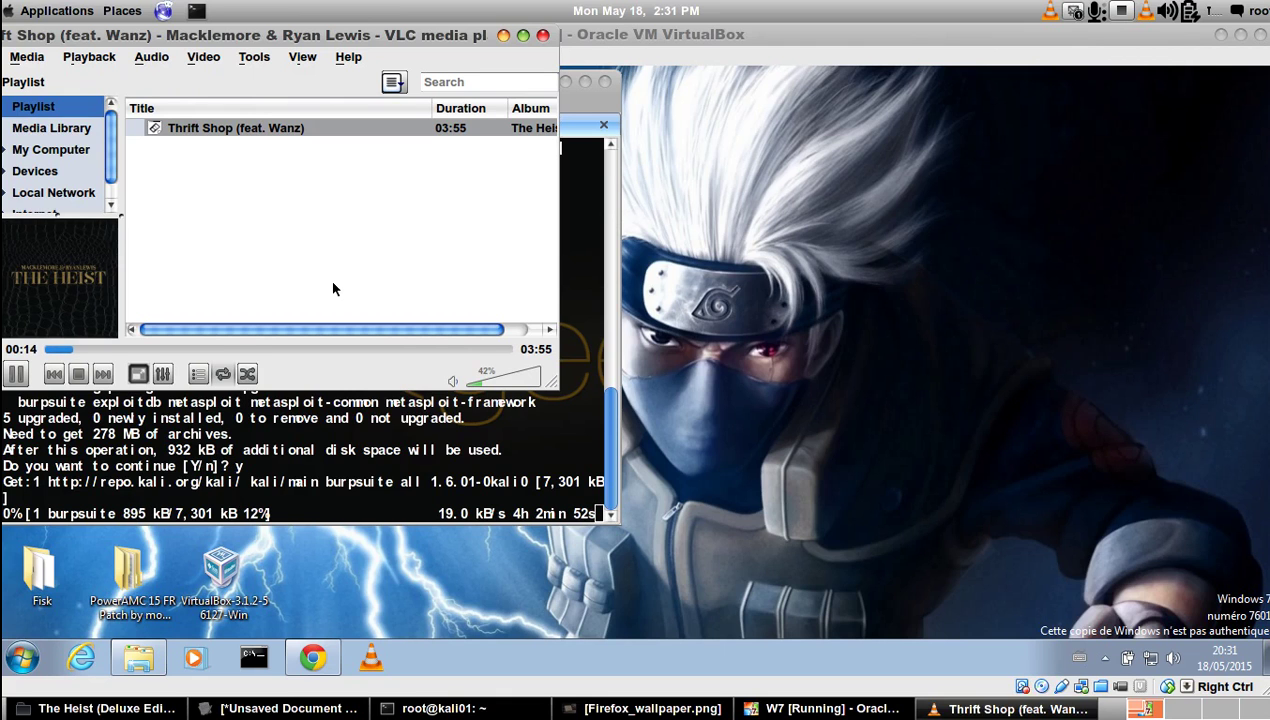
Pause the song and clear away the media player and terminal windows, showing the W7 virtual machine in fullscreen mode.
key("space")
left_click(504, 37)
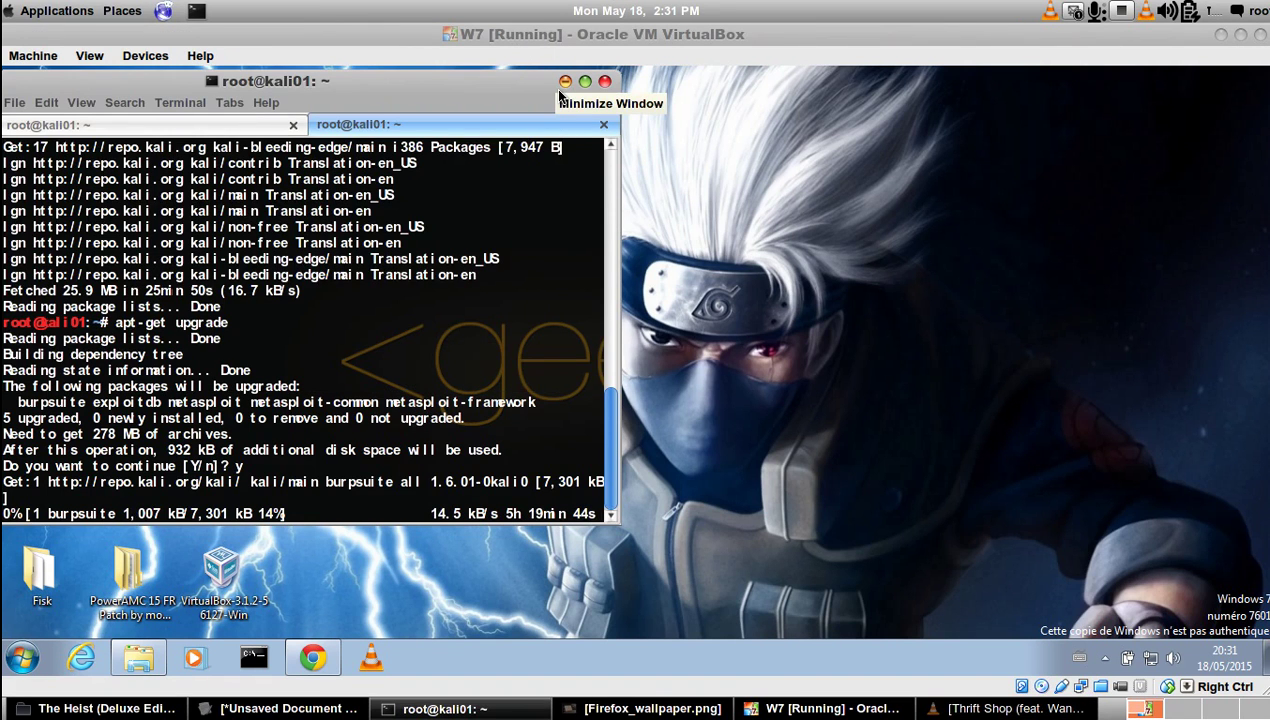
left_click(565, 82)
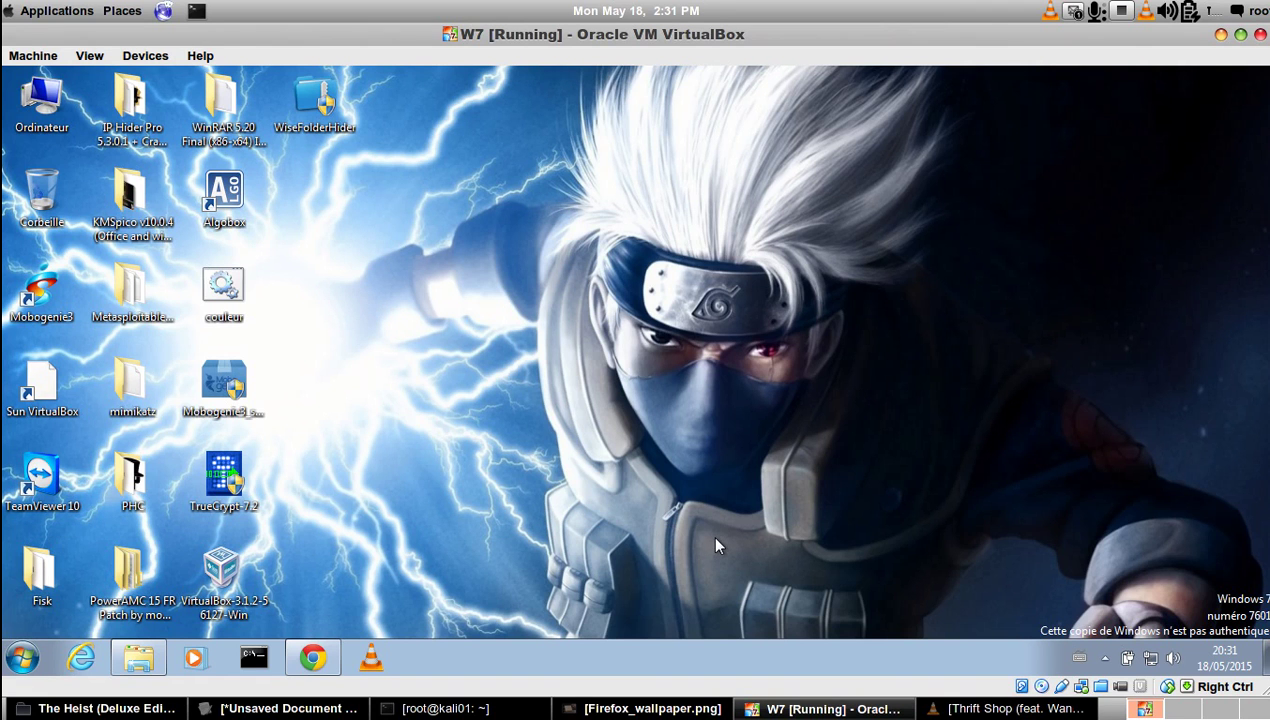
key("ctrl+f")
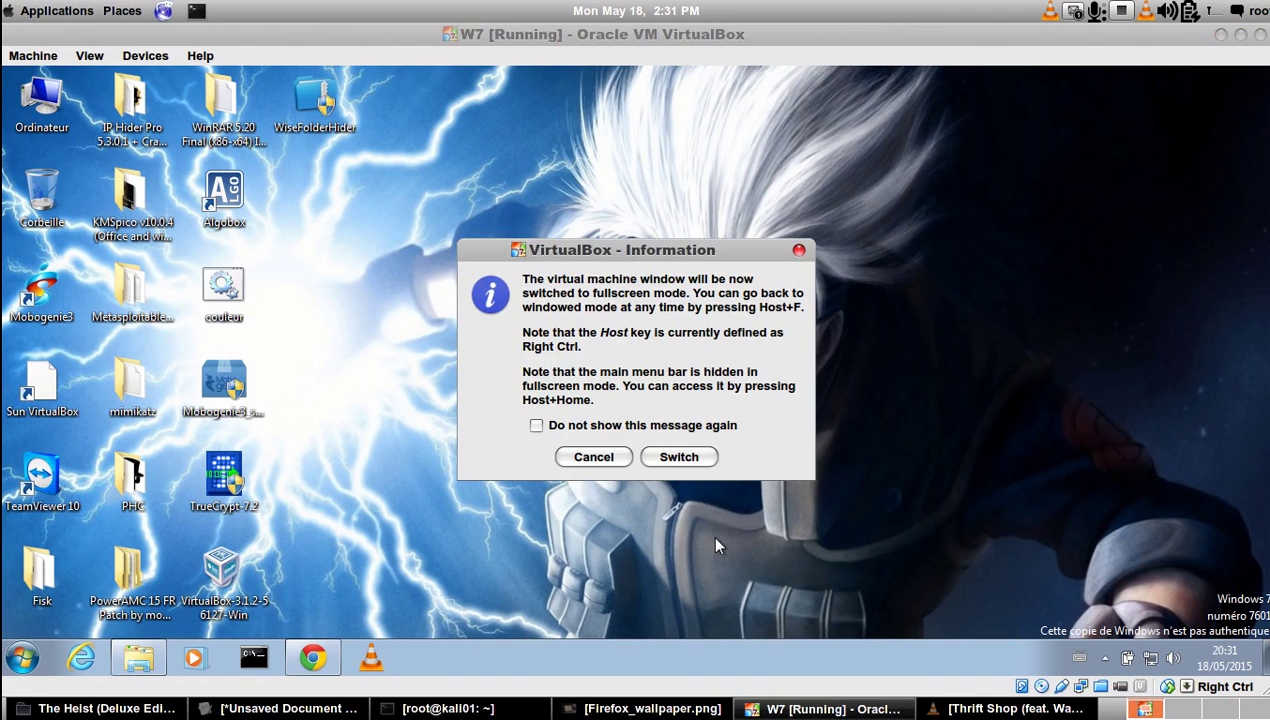
key("Return")
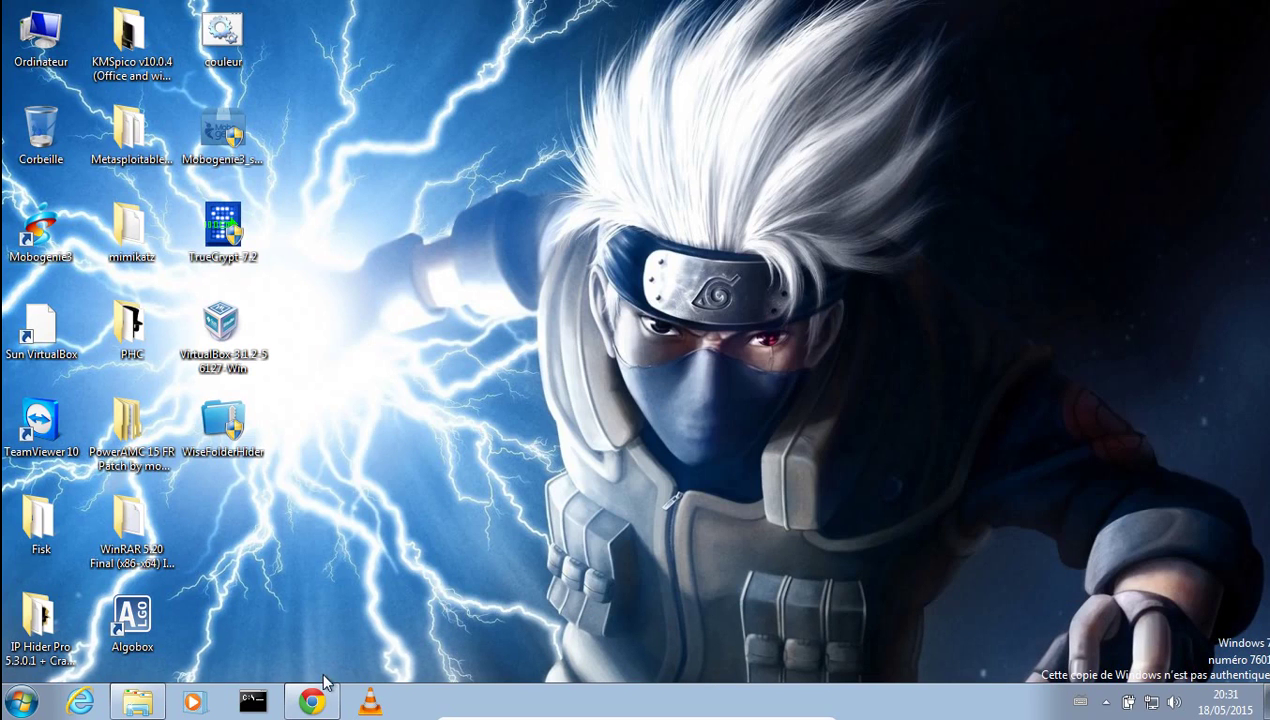
Launch Chrome in the virtual machine and restore the previously open pages, including the VirtualBox Downloads page.
left_click(323, 702)
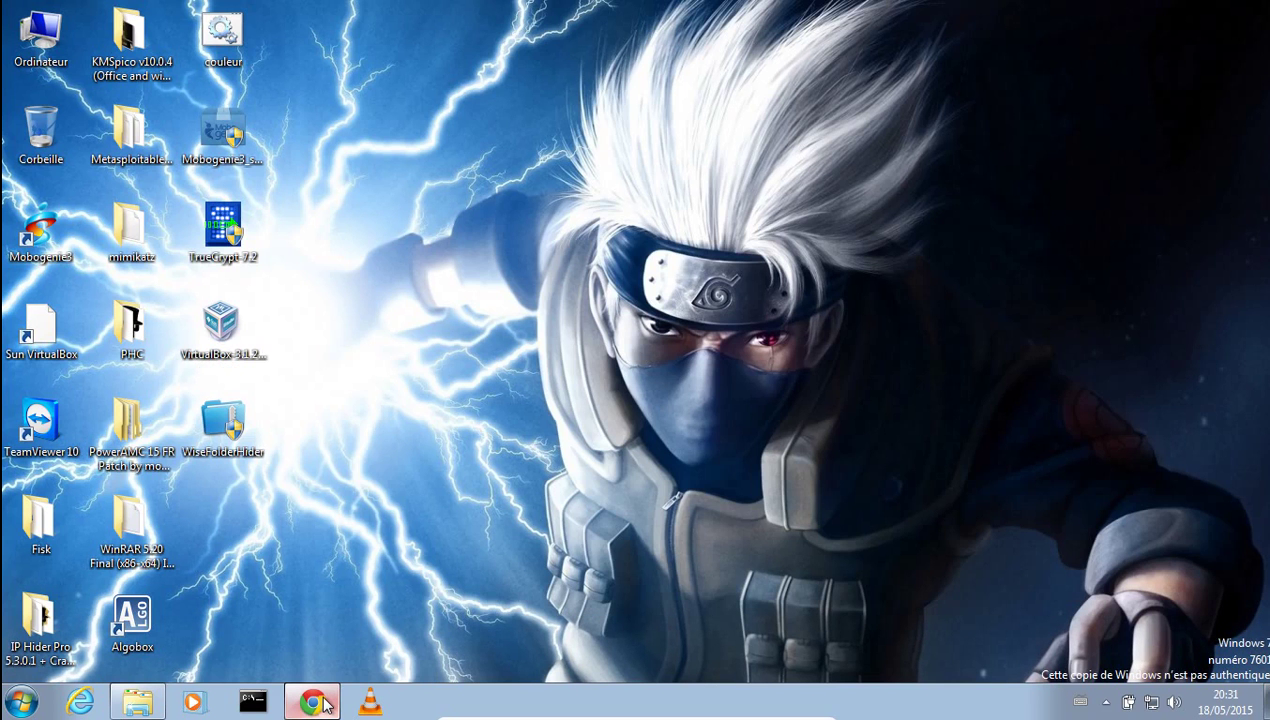
left_click(540, 71)
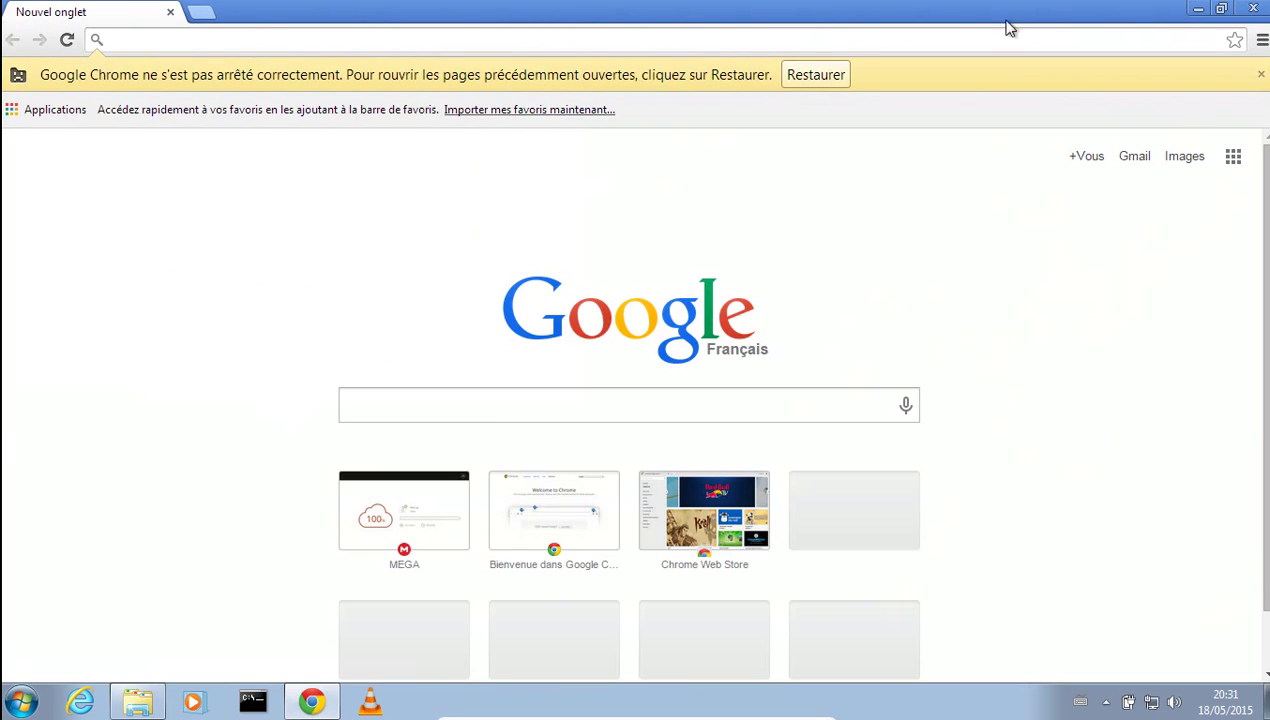
left_click(813, 80)
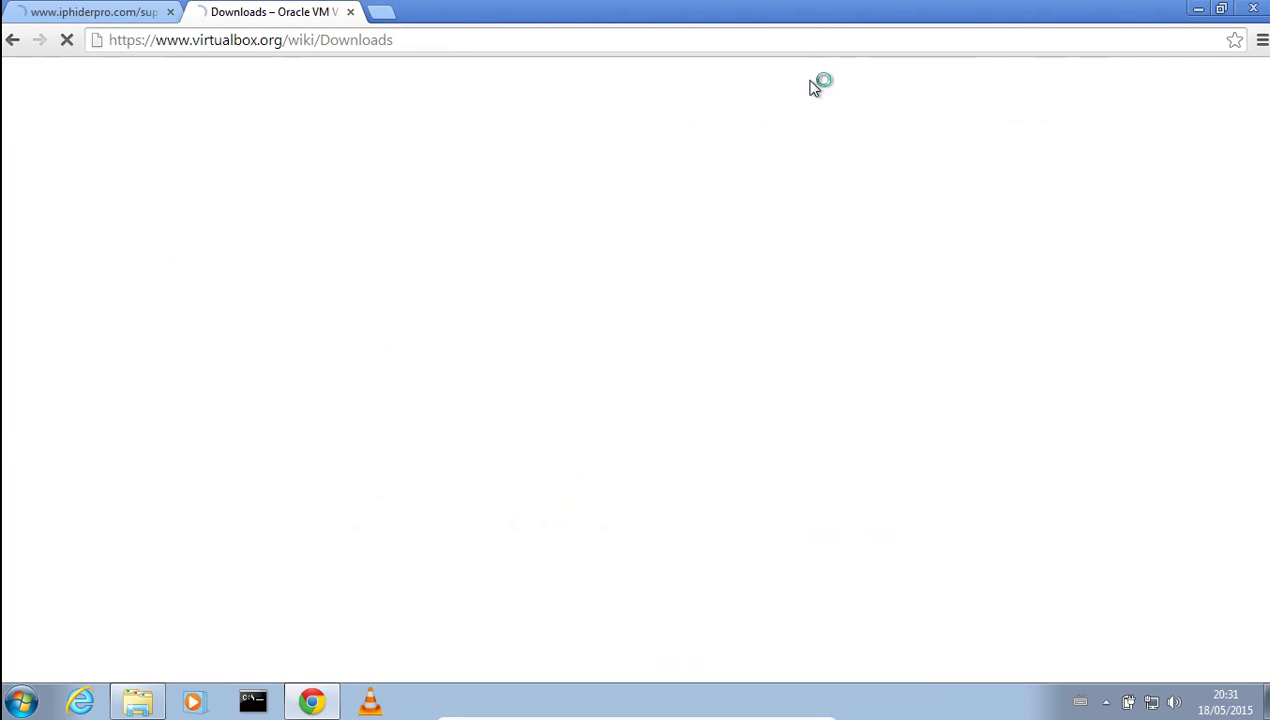
left_click(105, 10)
left_click(260, 10)
Search for virtualbox in a new browser tab and return to the VirtualBox Downloads page.
left_click(381, 11)
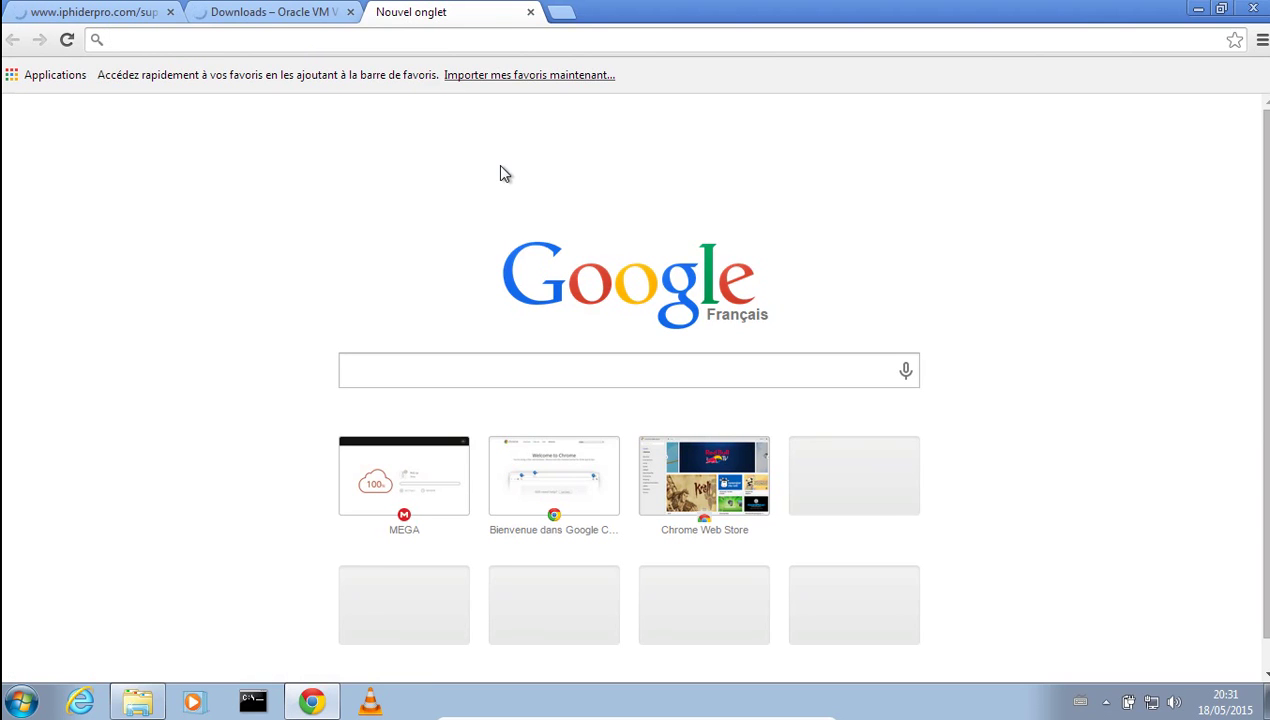
type("virtua")
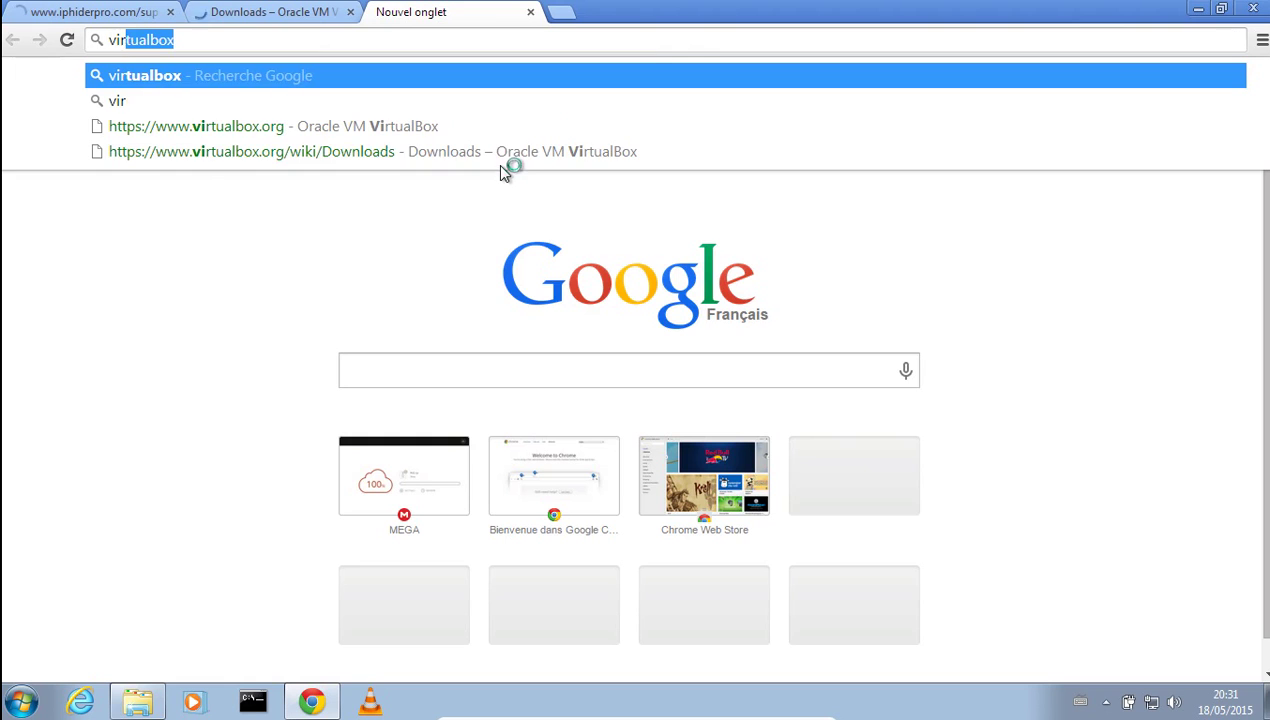
type("lbox")
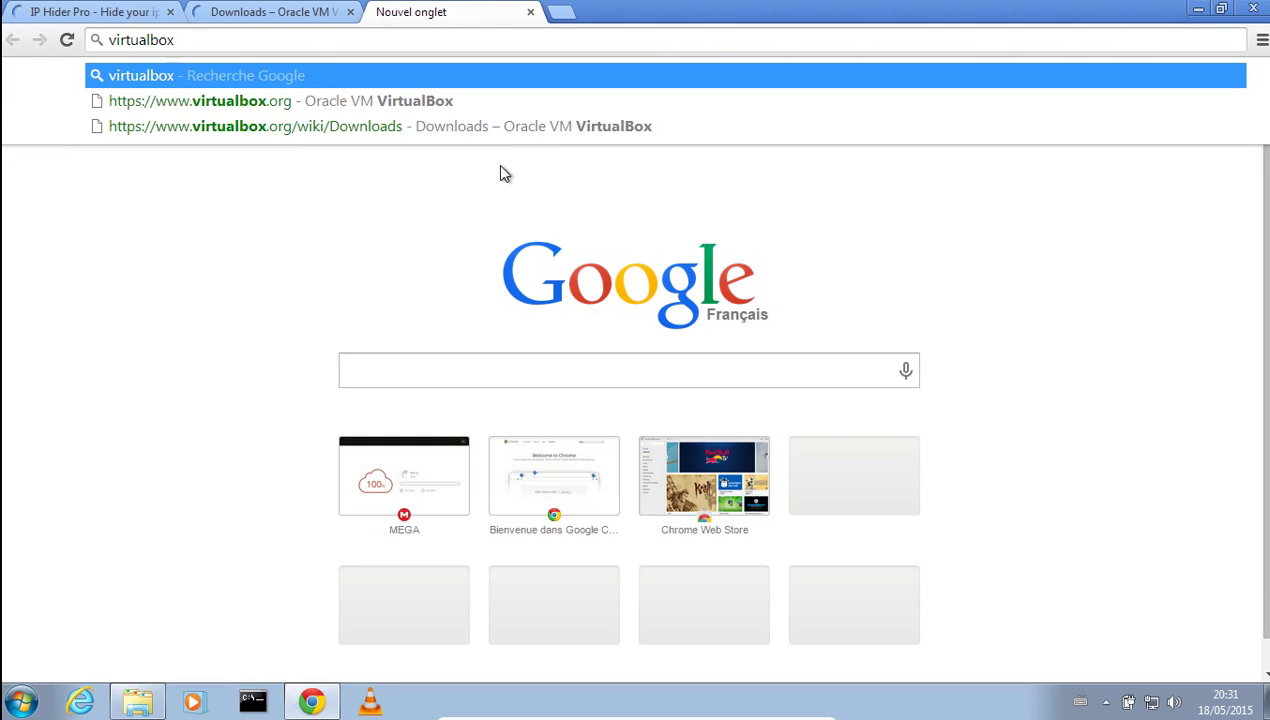
left_click(295, 18)
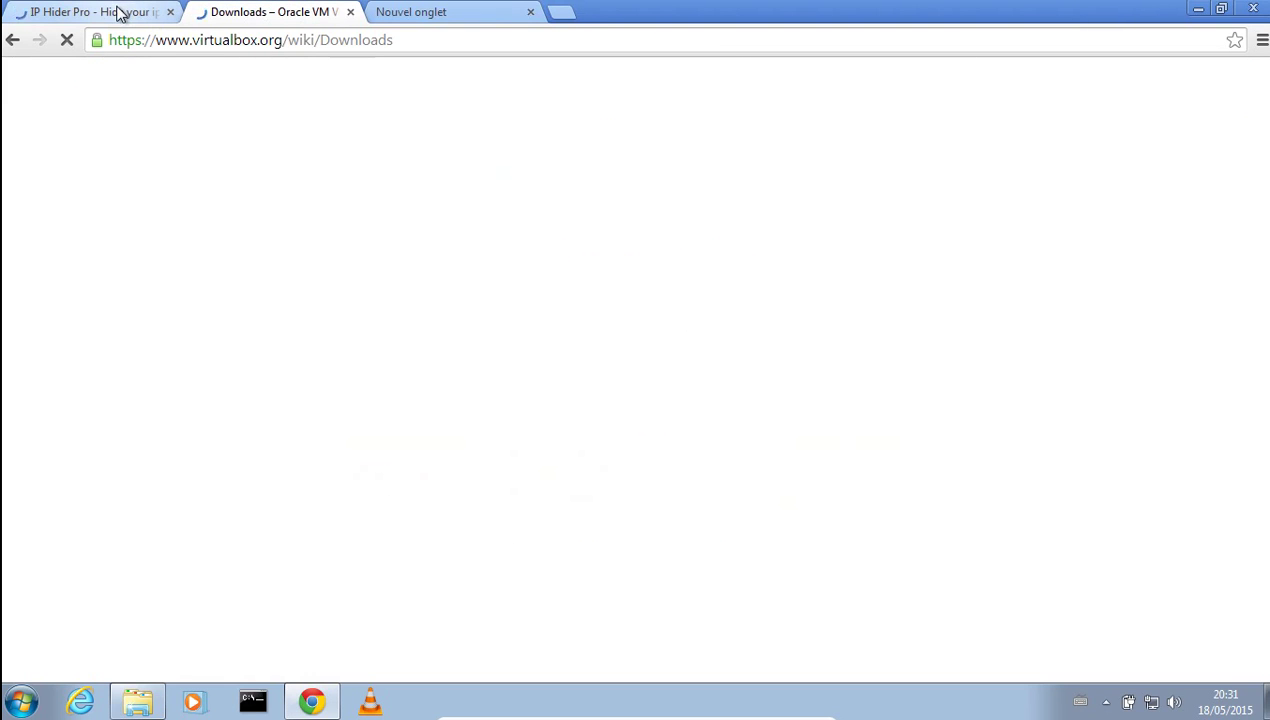
Shrink the browser window to reveal the VirtualBox-3.1.2-56127-Win installer on the desktop and check the loading tabs.
left_click_drag(989, 11, 686, 133)
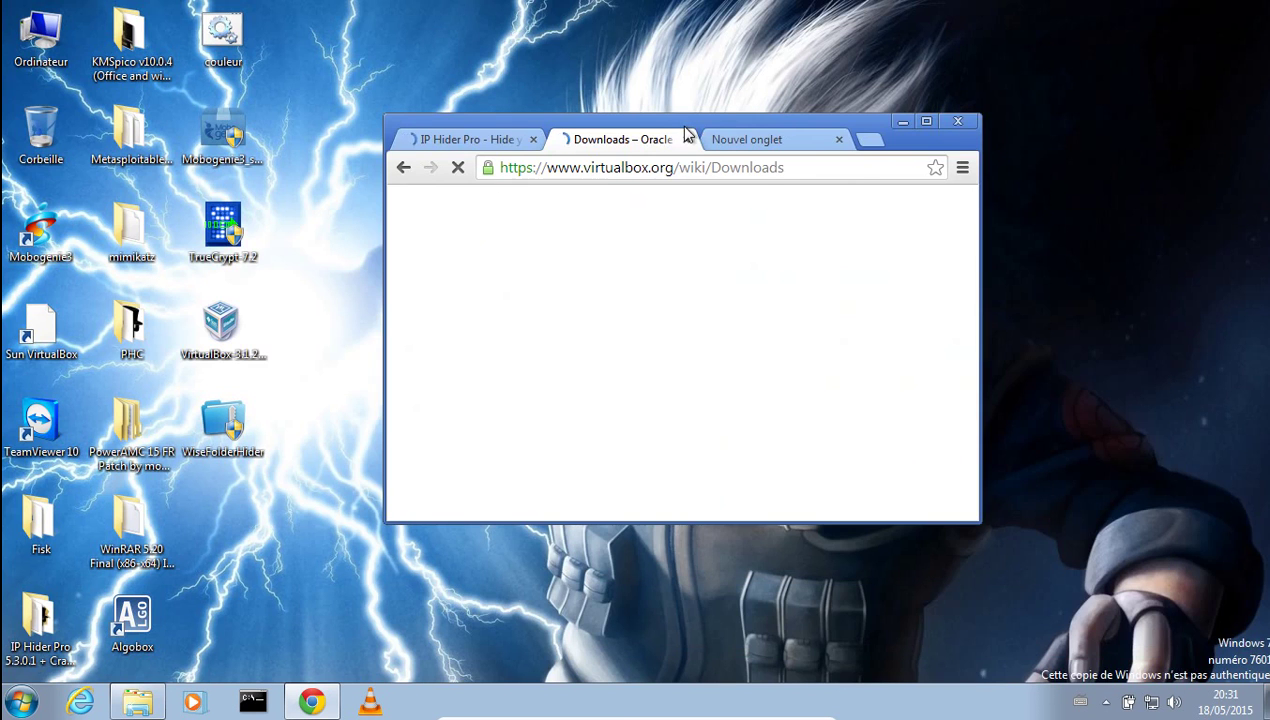
left_click(220, 348)
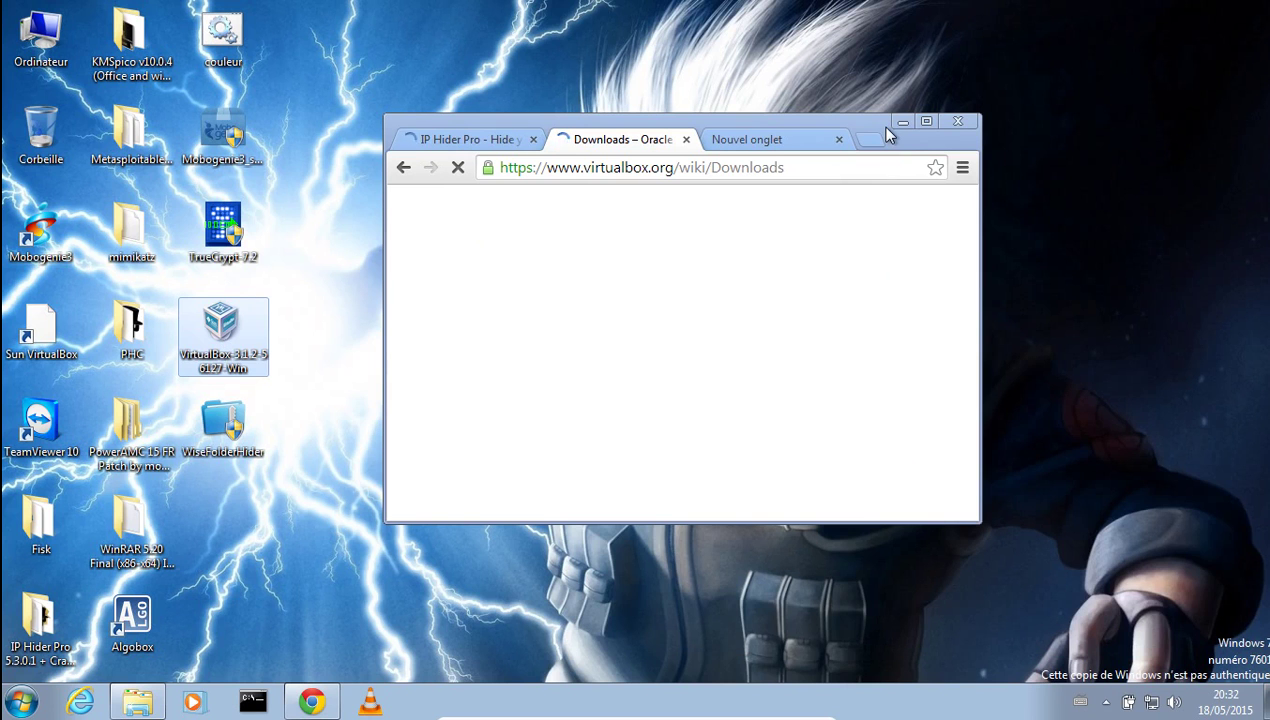
left_click(772, 148)
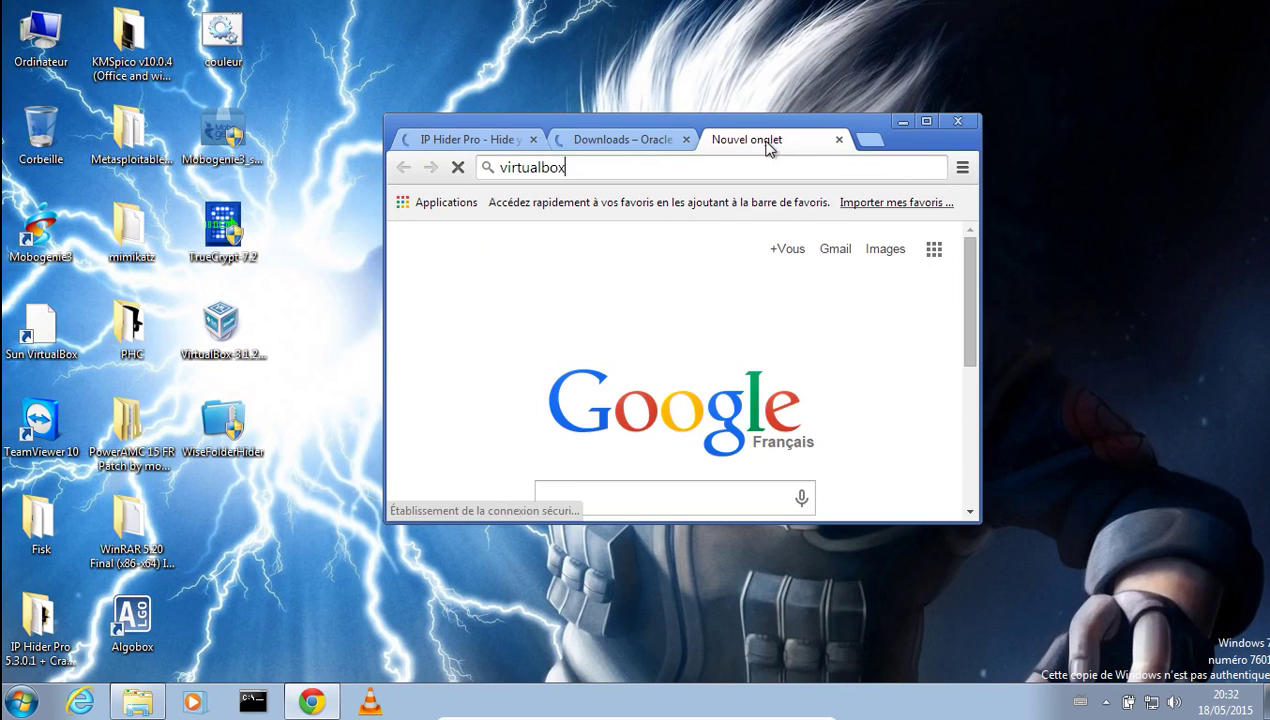
left_click(612, 146)
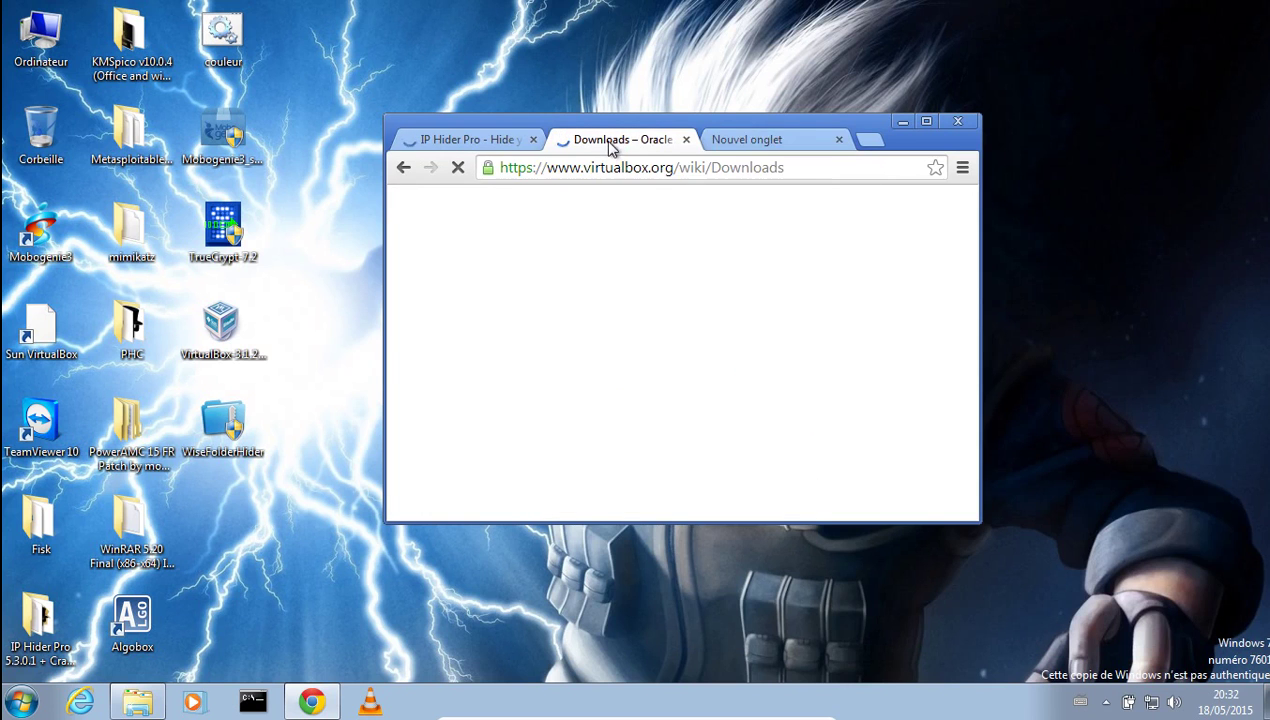
left_click(762, 142)
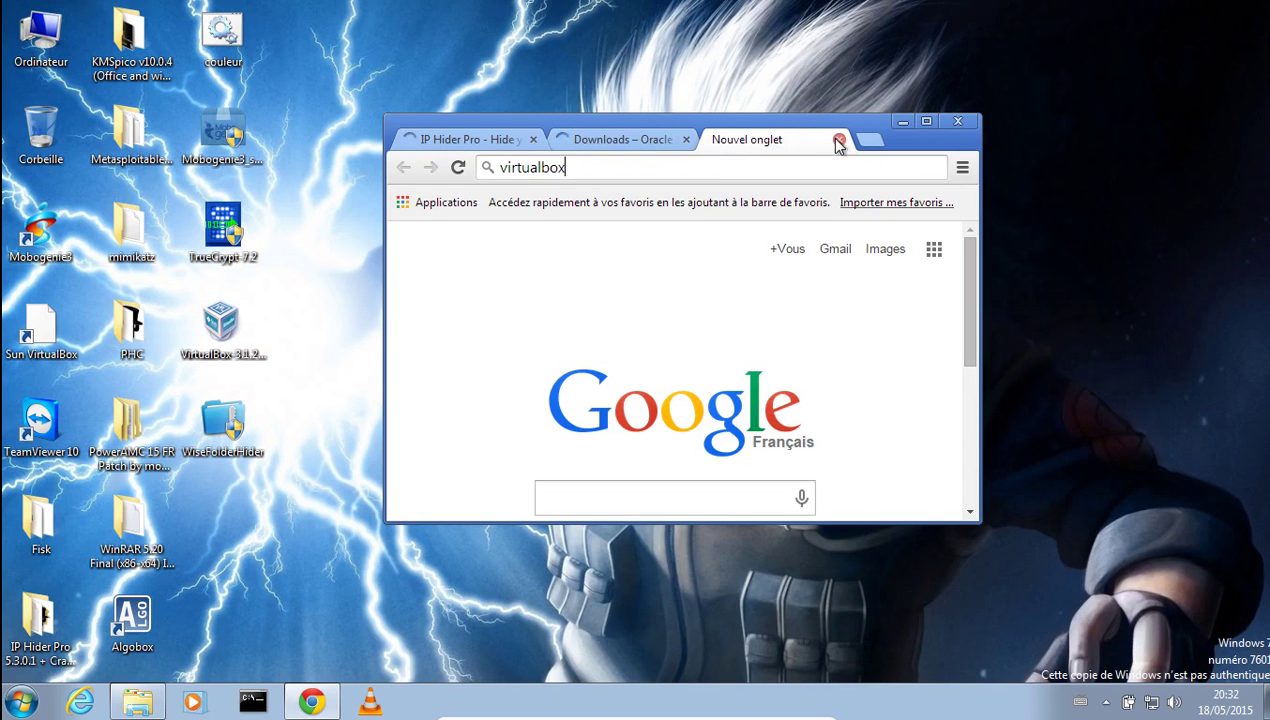
Maximize the browser window, close the virtualbox search tab and minimize the browser.
left_click(924, 122)
left_click(532, 12)
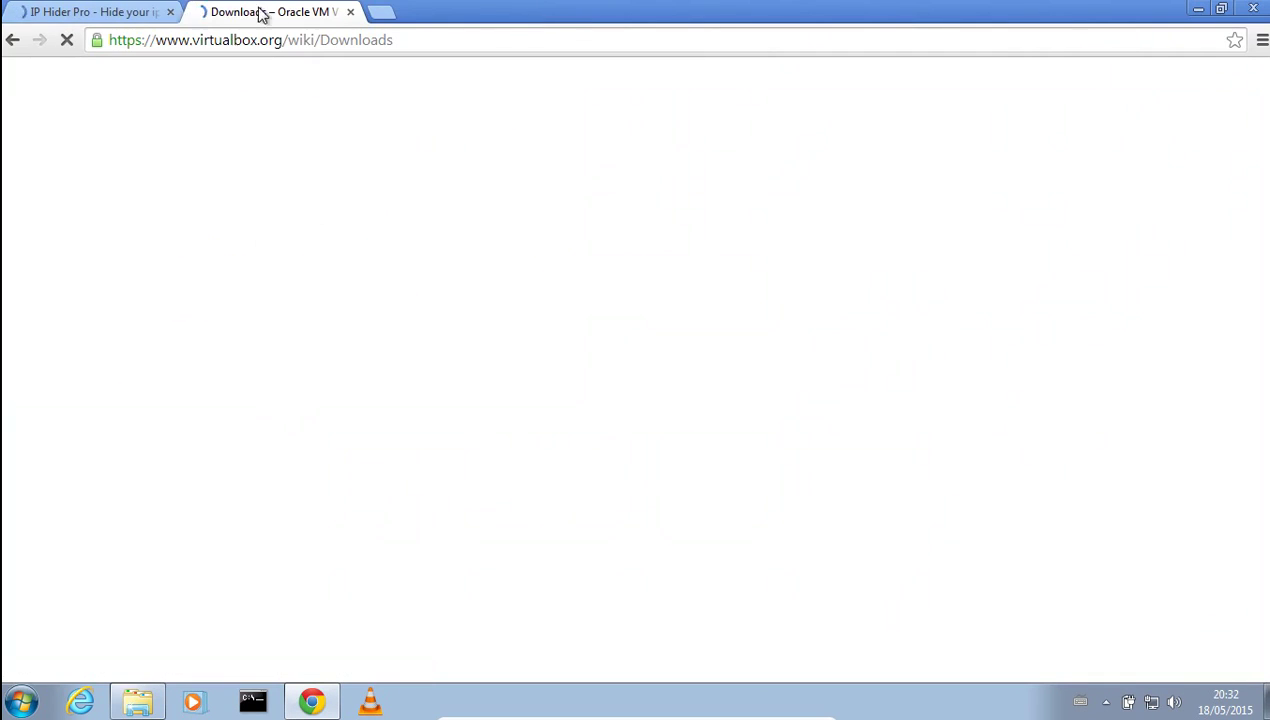
left_click(1199, 12)
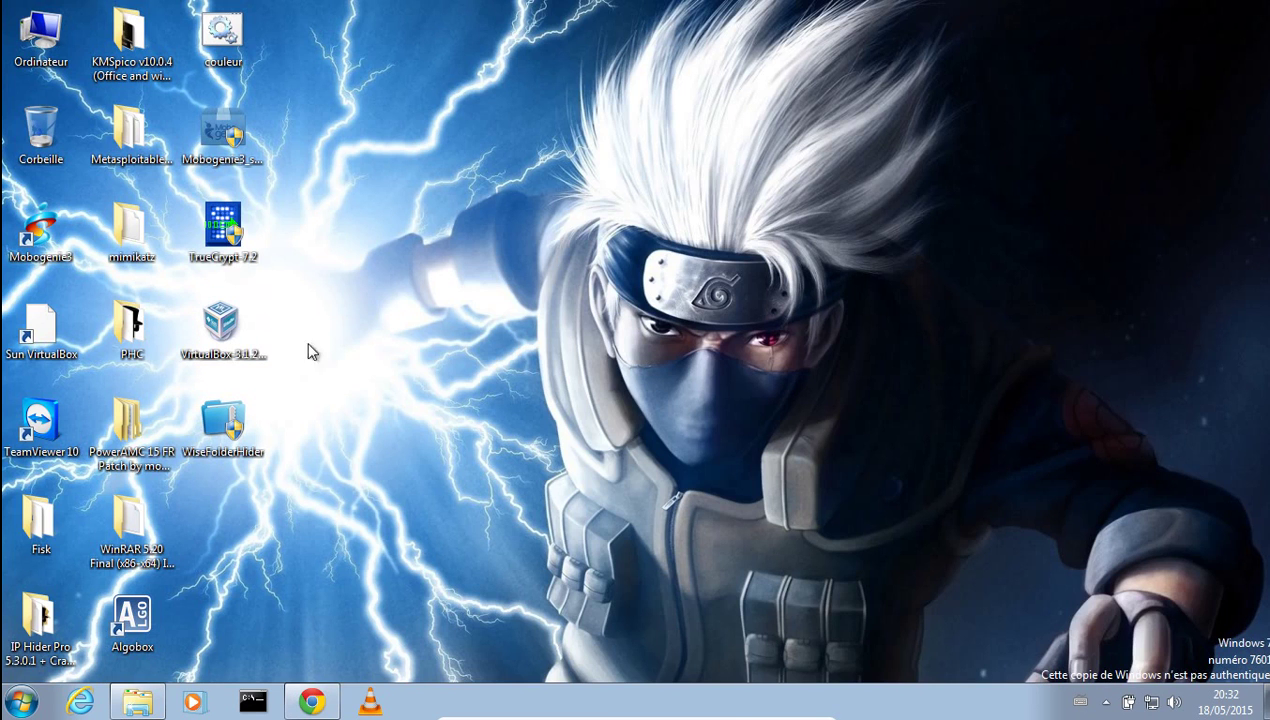
Open the VirtualBox-3.1.2-56127-Win installer from the desktop and accept the terms of its license agreement.
right_click(229, 343)
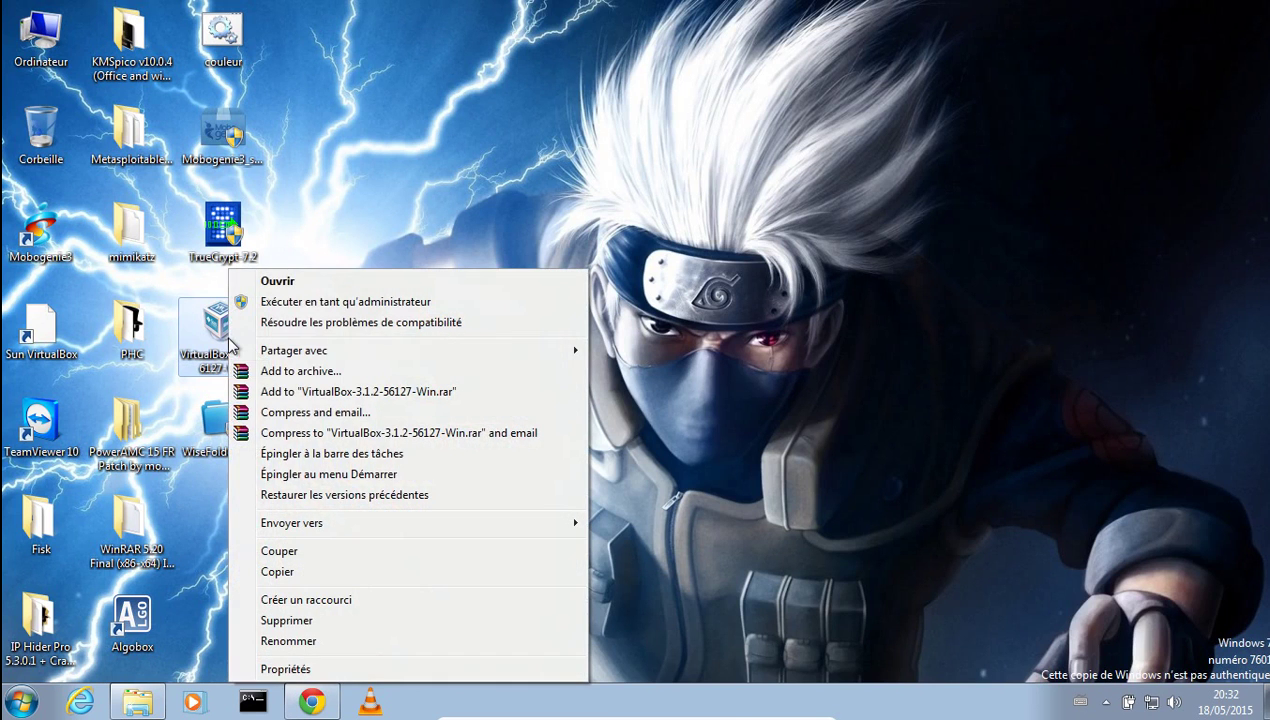
left_click(303, 282)
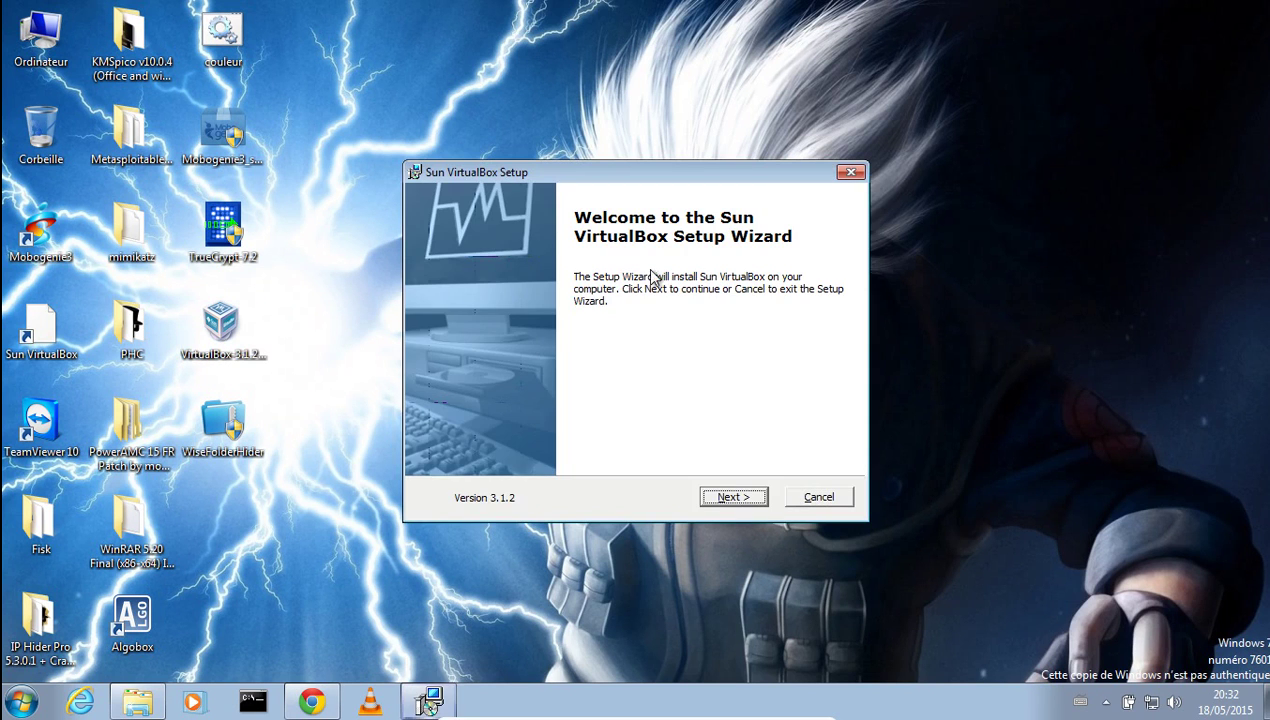
left_click(750, 498)
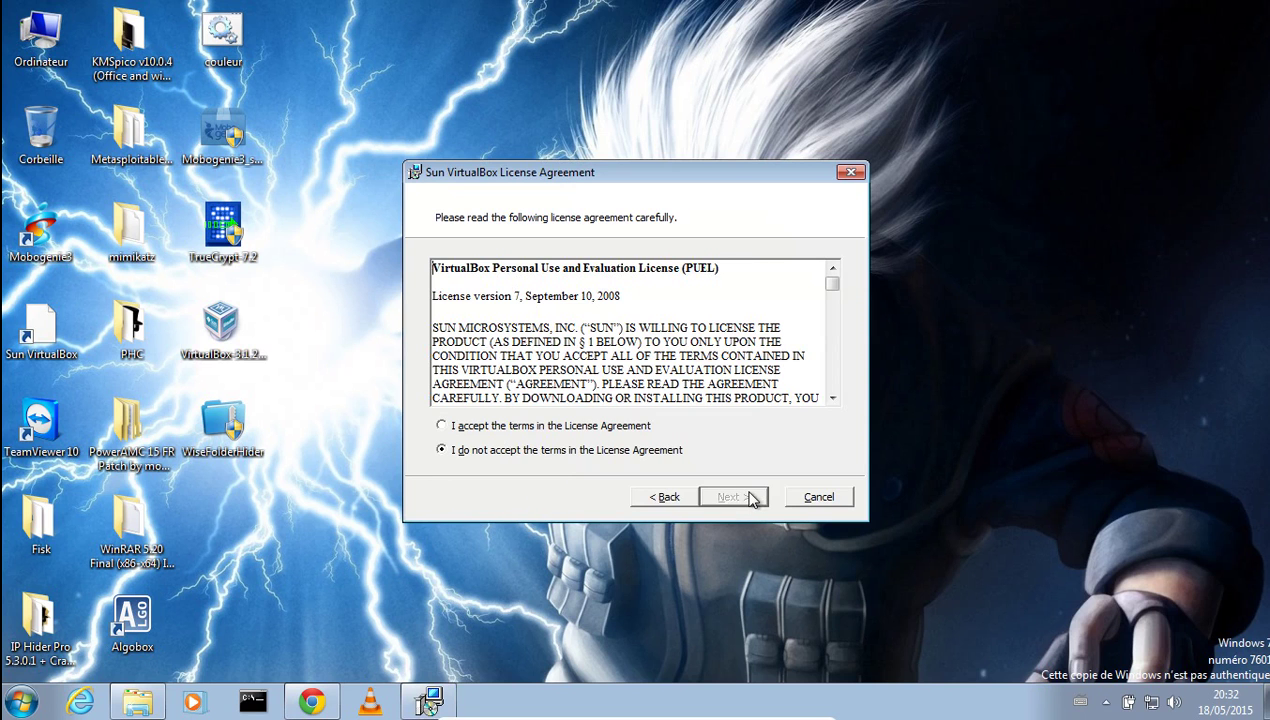
left_click(622, 426)
left_click(743, 505)
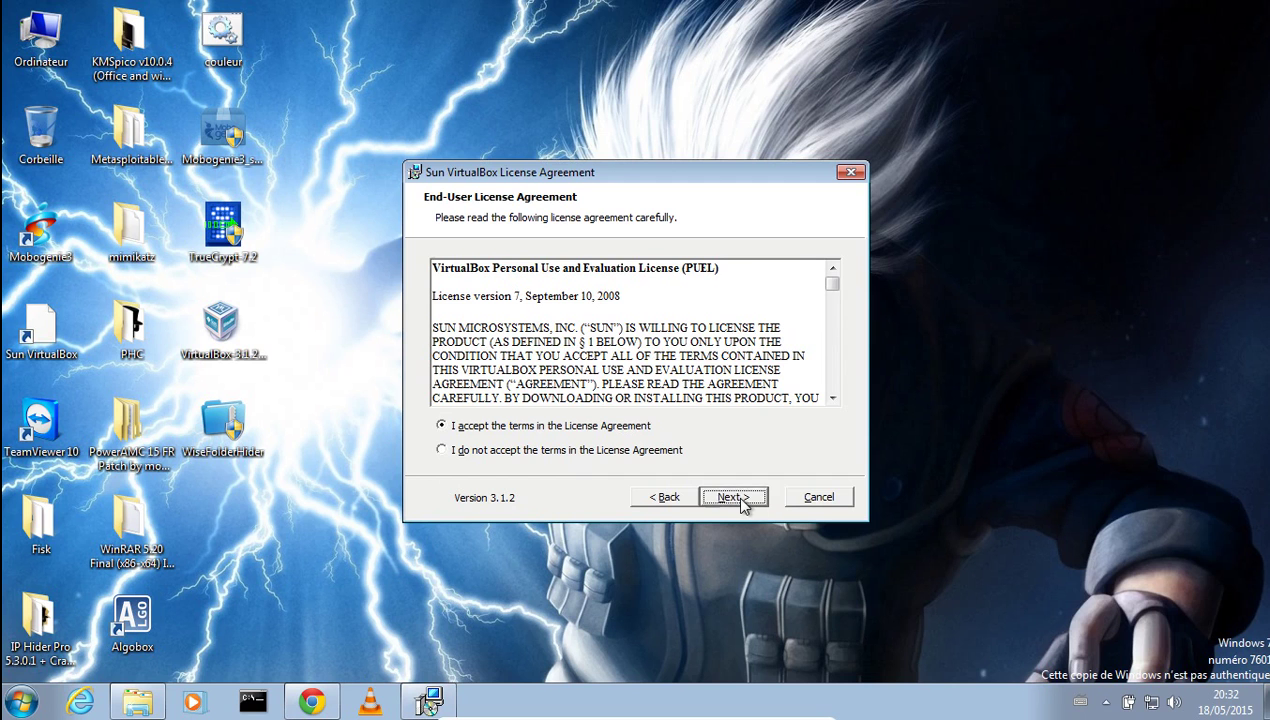
Keep the default setup options and start the Sun VirtualBox installation, approving the network interface reset and the account control request.
left_click(733, 497)
left_click(733, 497)
left_click(733, 497)
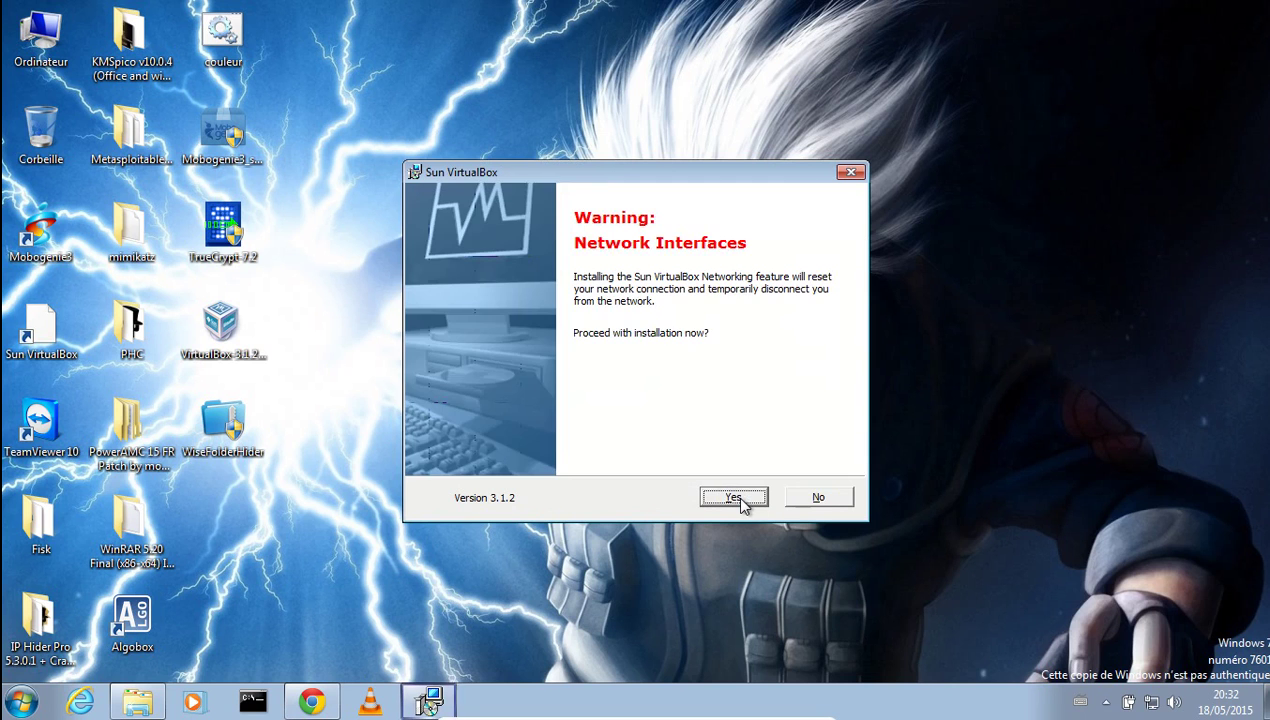
left_click(736, 498)
left_click(734, 498)
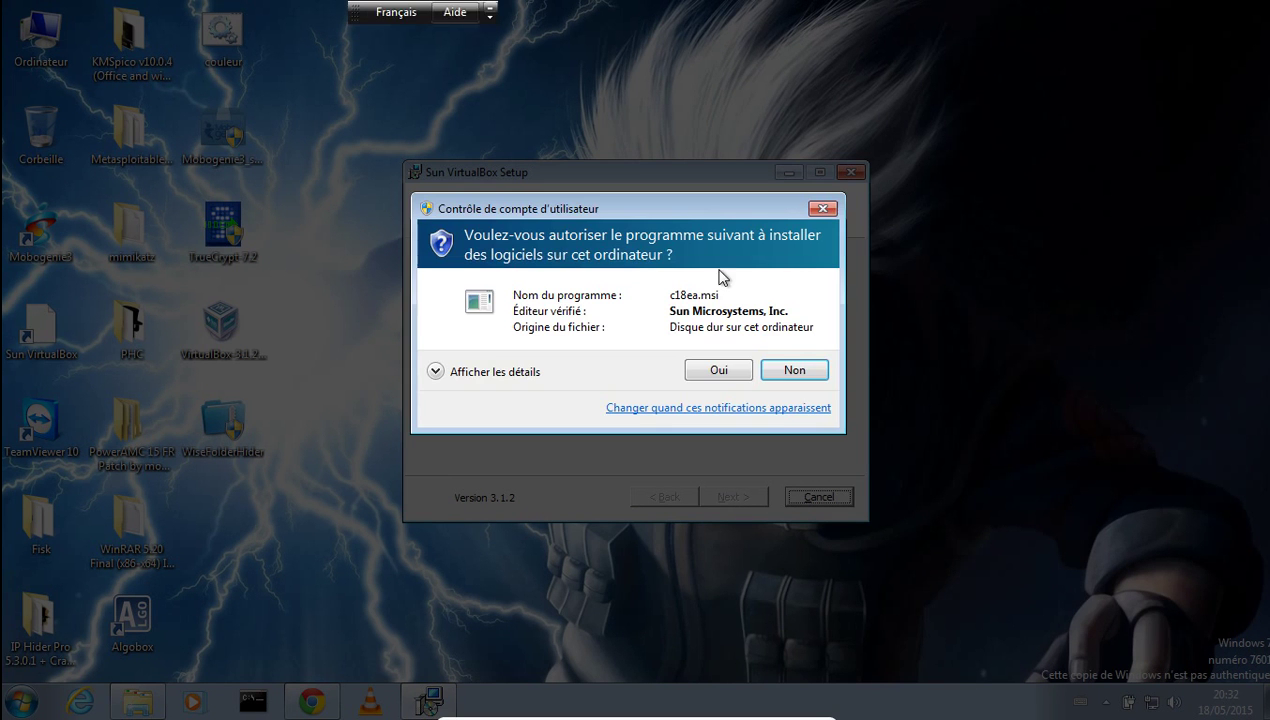
left_click(720, 369)
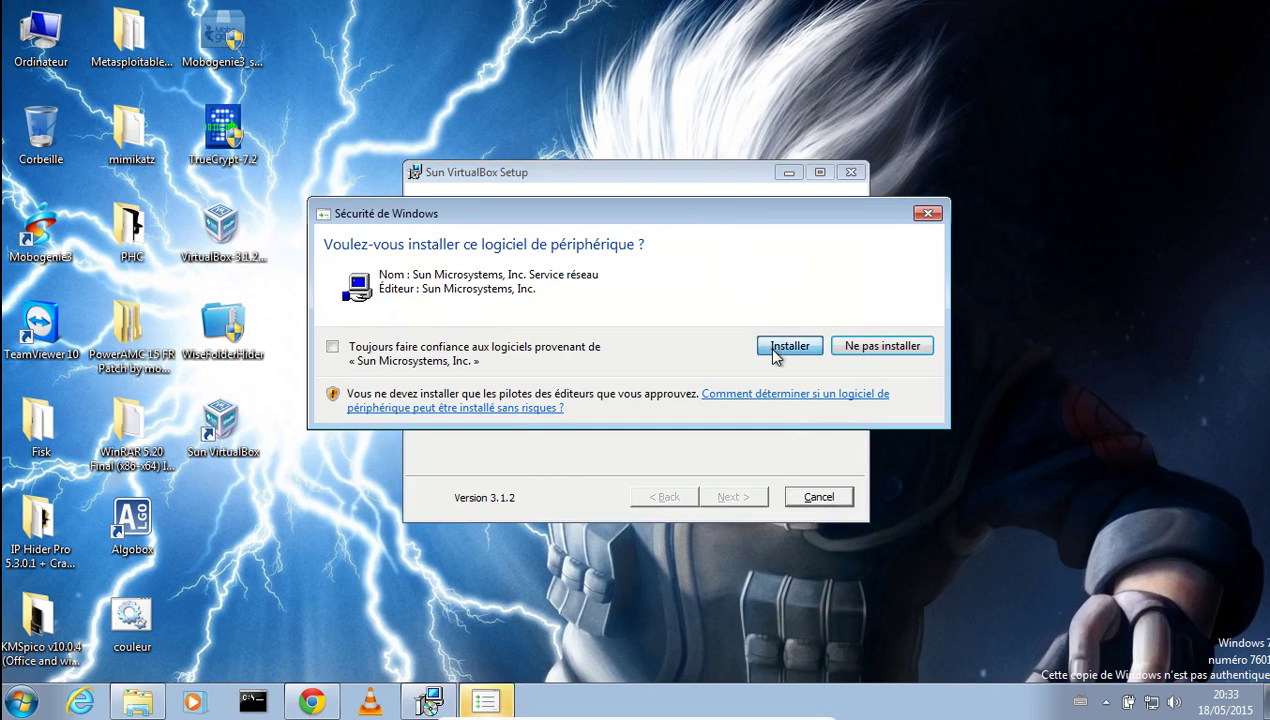
Allow installation of the Sun Microsystems network service (Service réseau) and network adapter (Cartes réseau) device software.
left_click(776, 350)
left_click(787, 175)
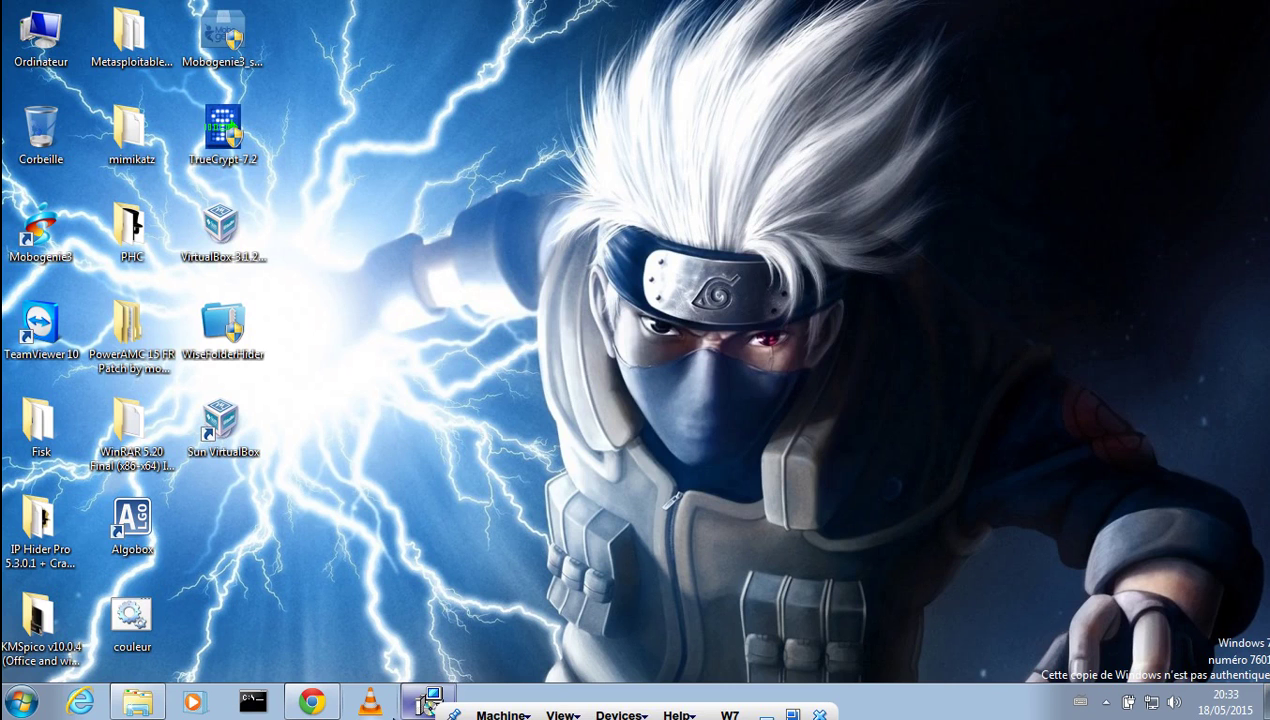
left_click(428, 701)
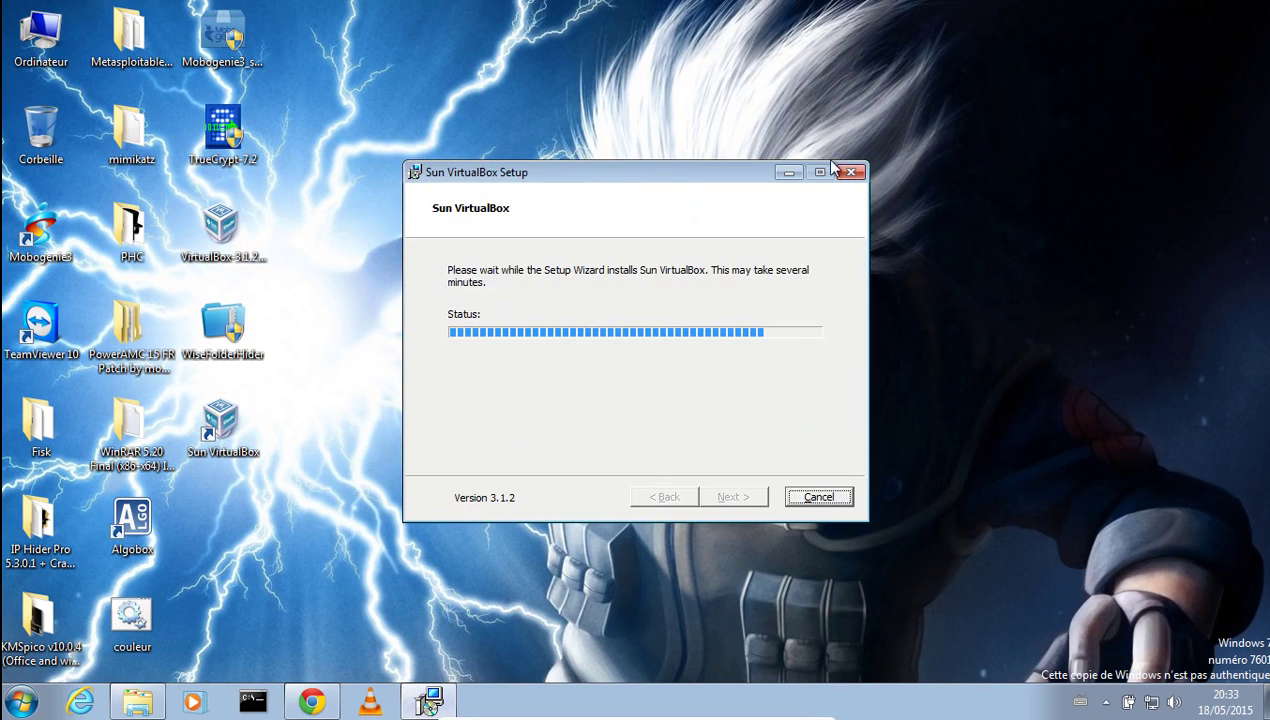
left_click(790, 173)
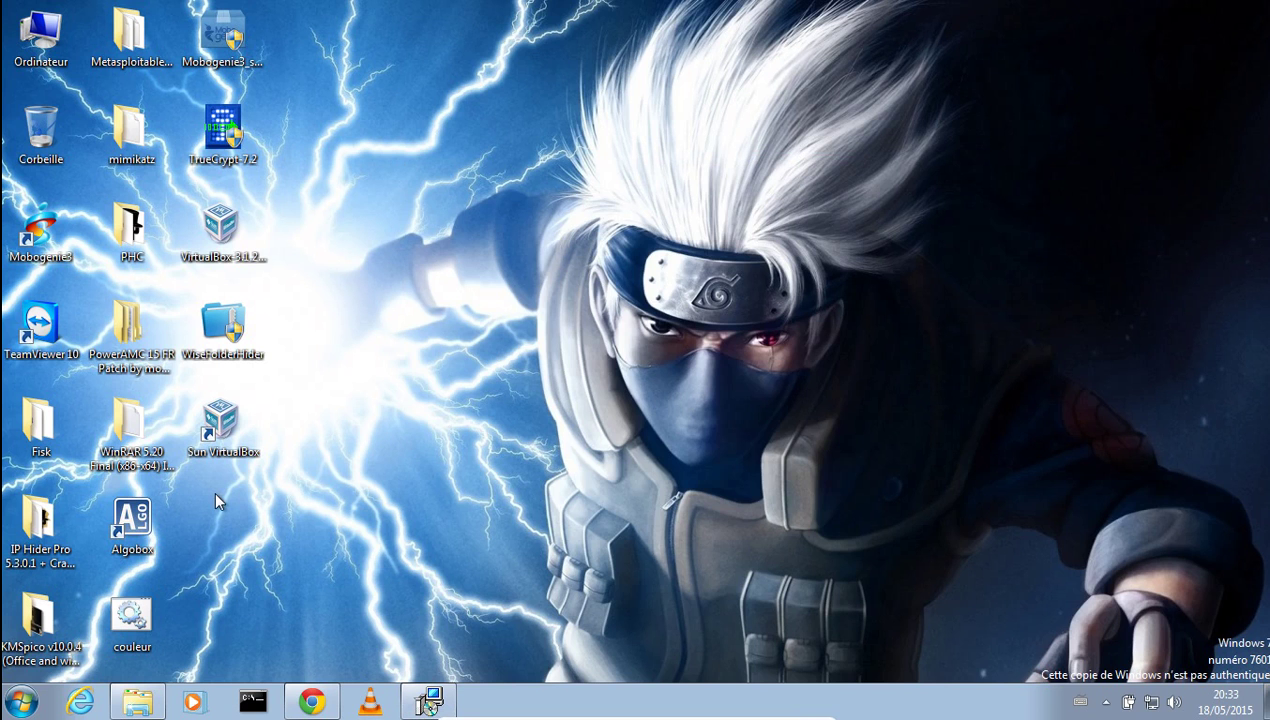
left_click(418, 705)
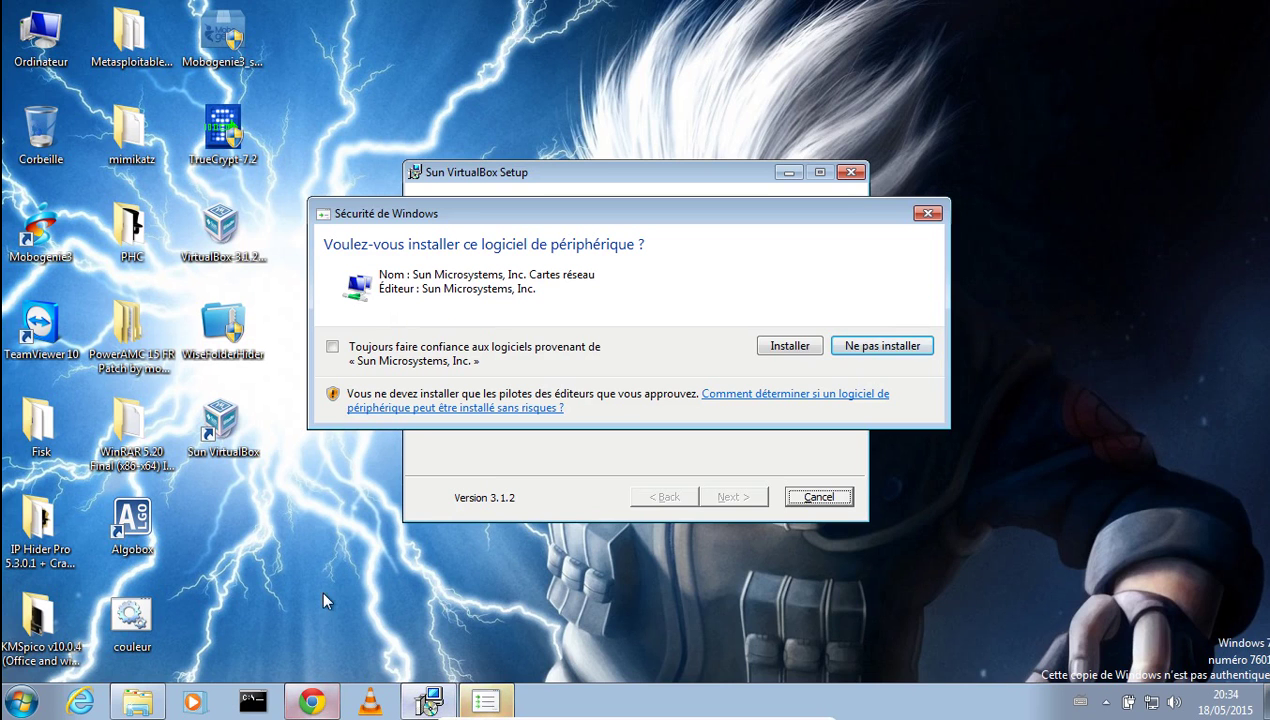
left_click(789, 346)
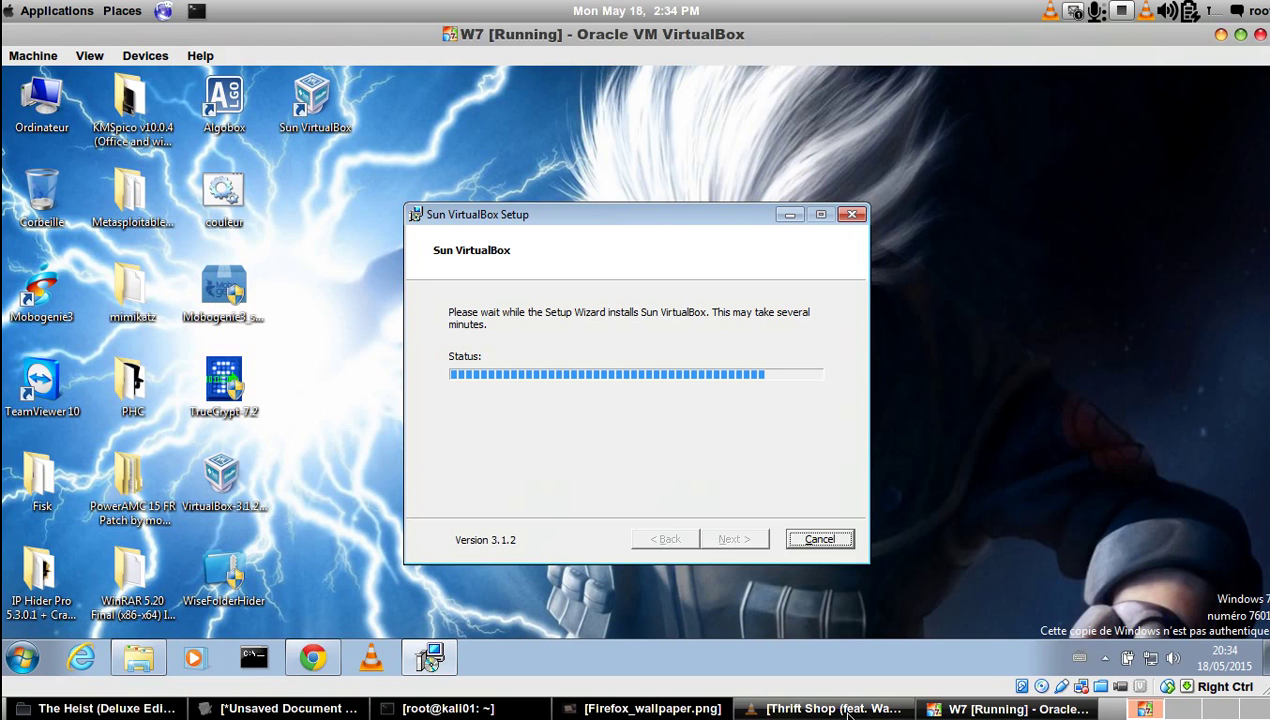
left_click(830, 708)
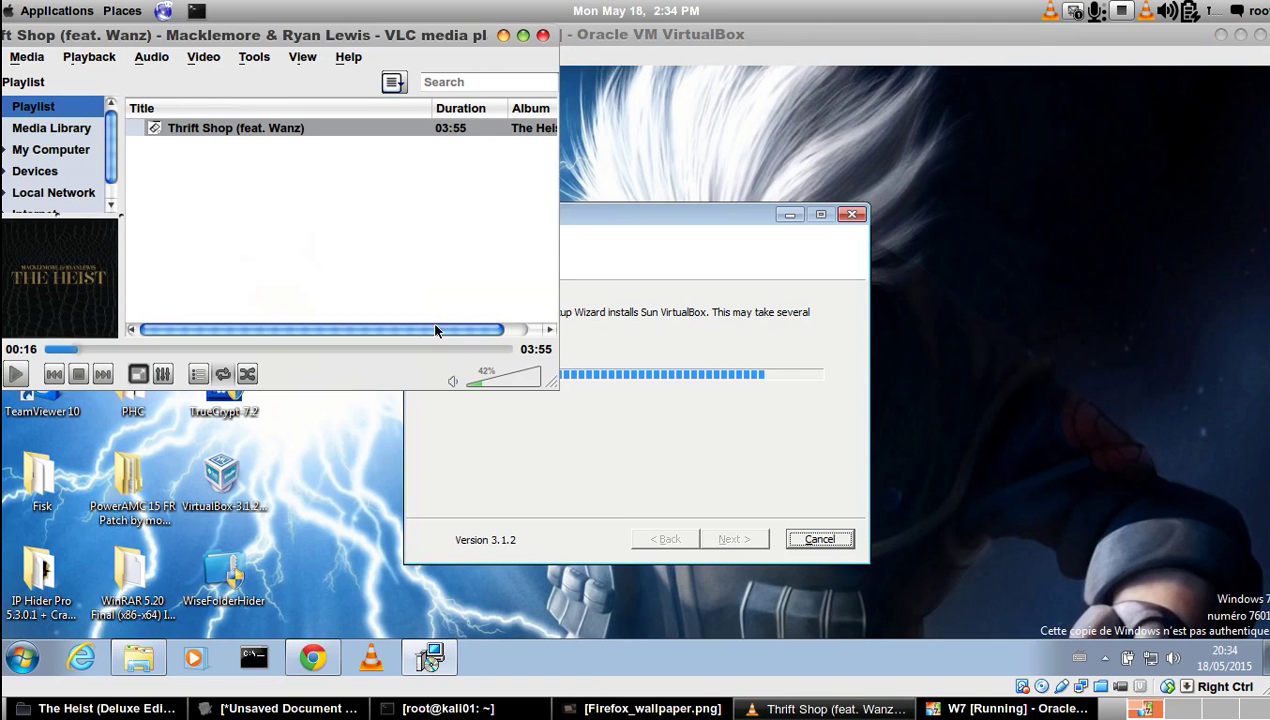
left_click(502, 37)
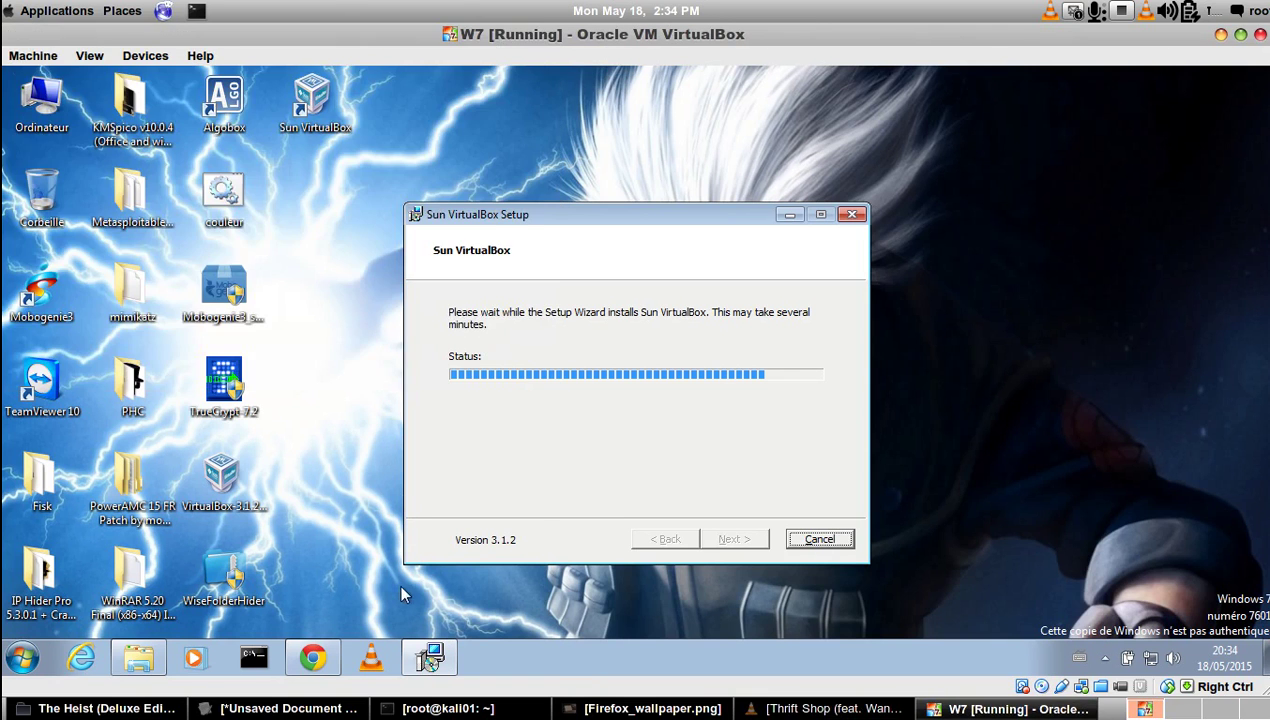
left_click(437, 708)
left_click(437, 708)
left_click_drag(1008, 40, 990, 12)
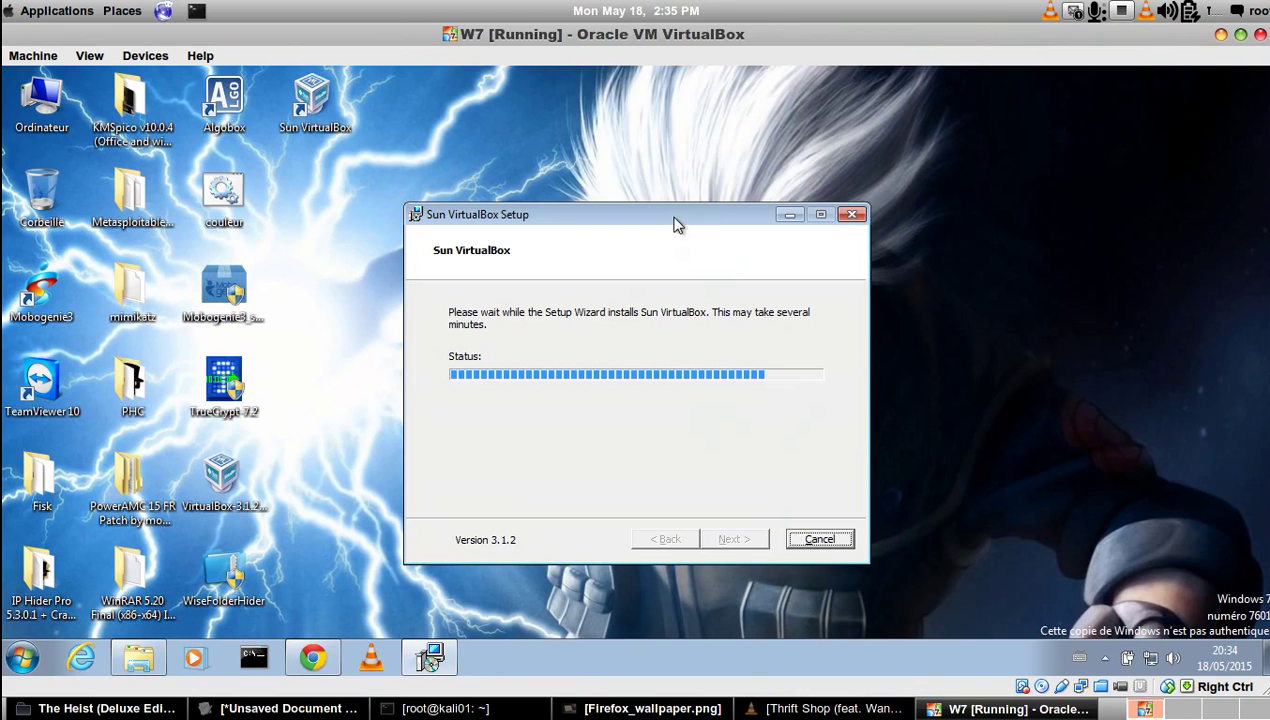
left_click(1045, 429)
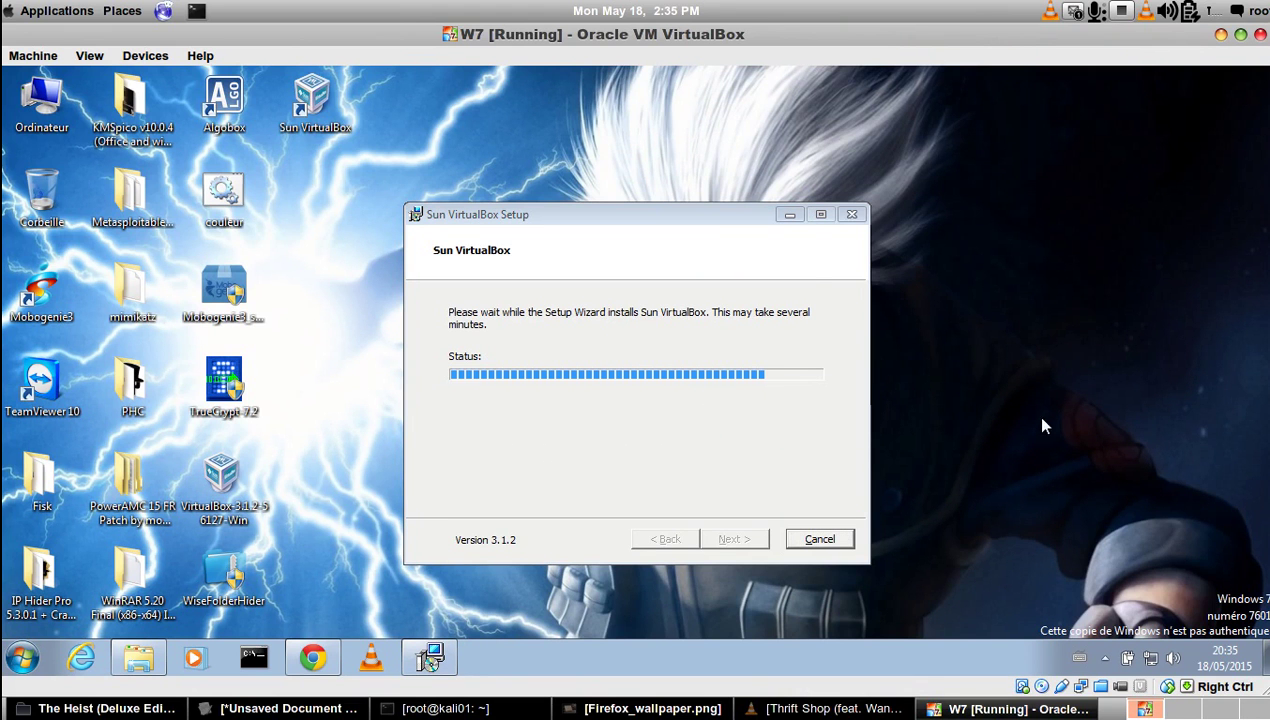
key("ctrl+f")
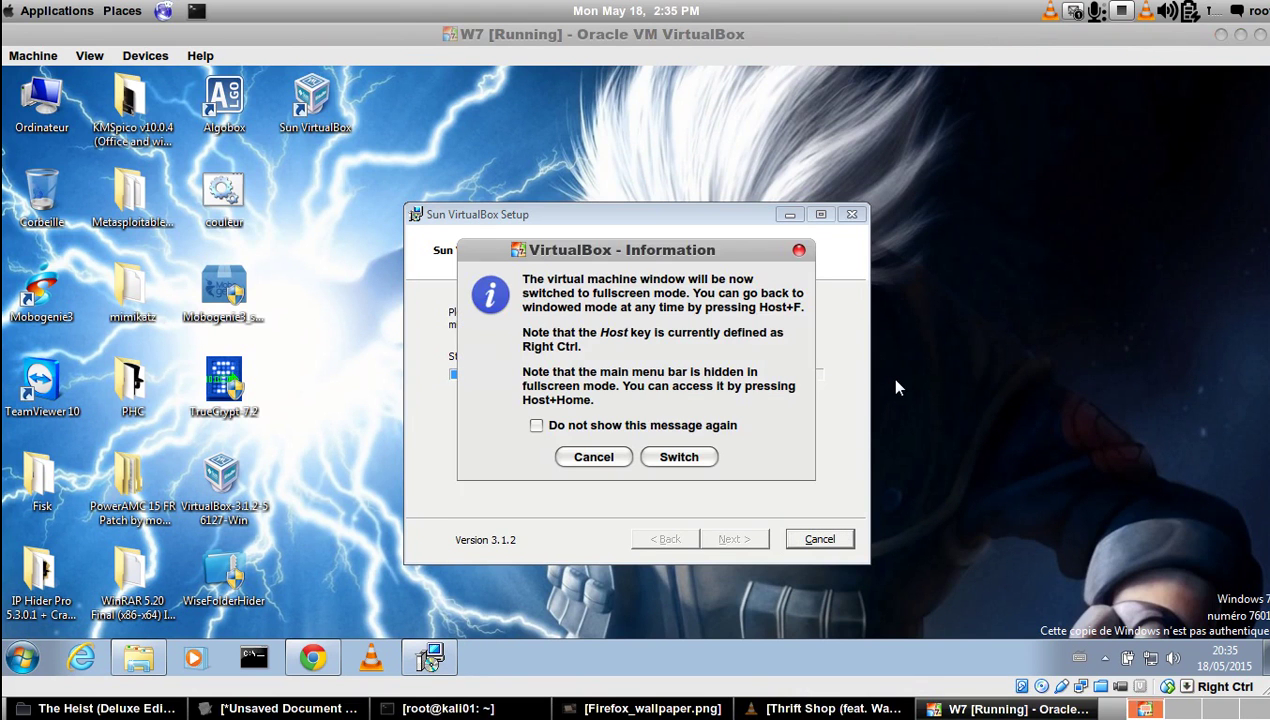
key("Return")
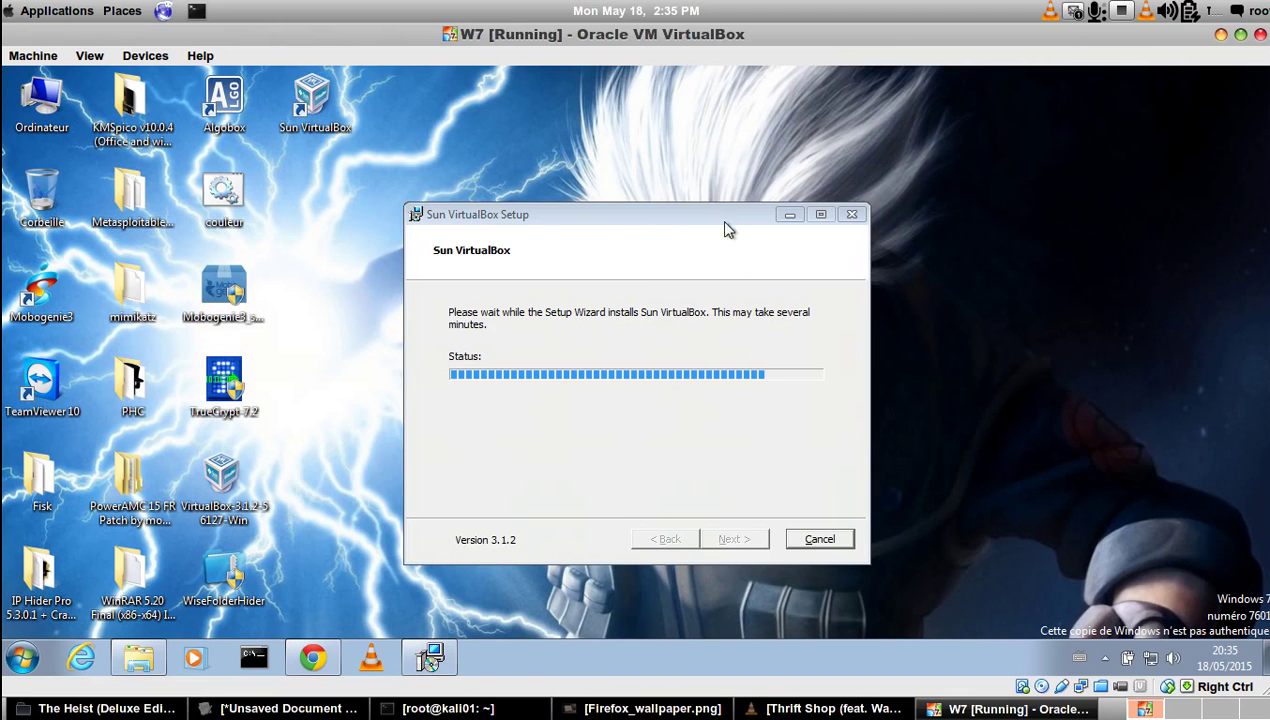
Allow installation of the Sun Microsystems network adapter (Cartes réseau) device software and minimize the Sun VirtualBox Setup window.
left_click_drag(711, 221, 647, 197)
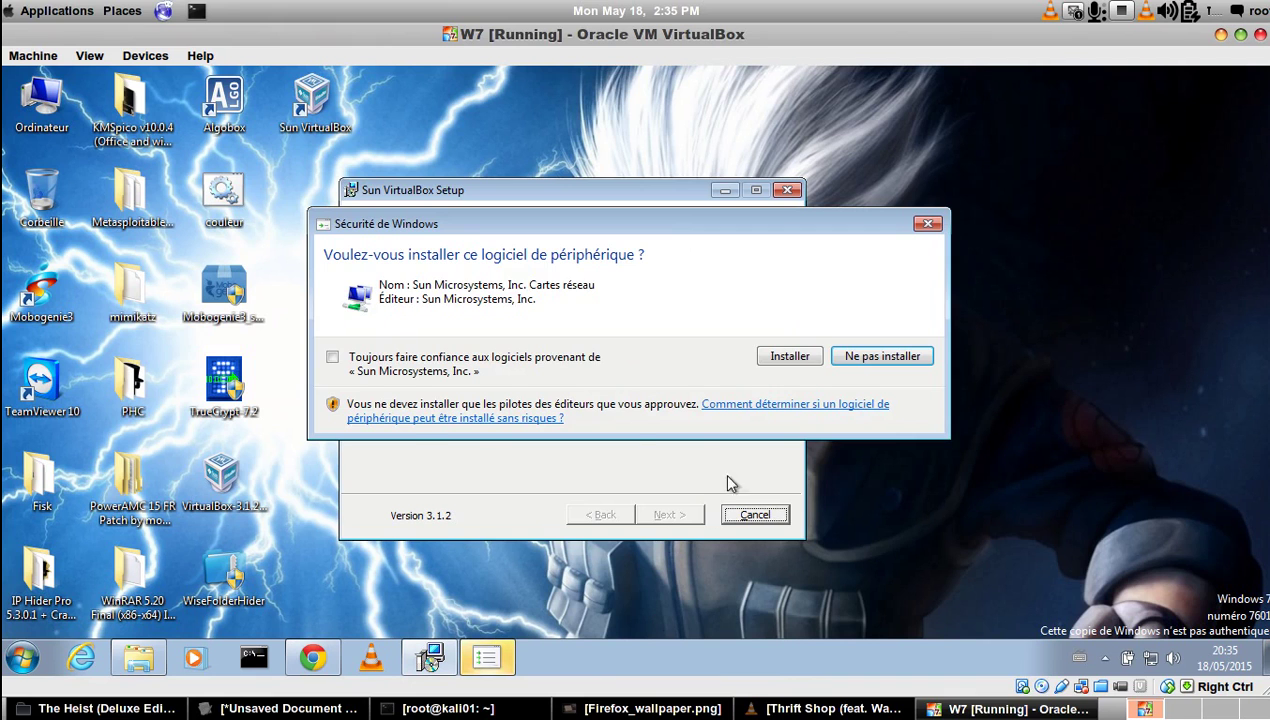
left_click(790, 357)
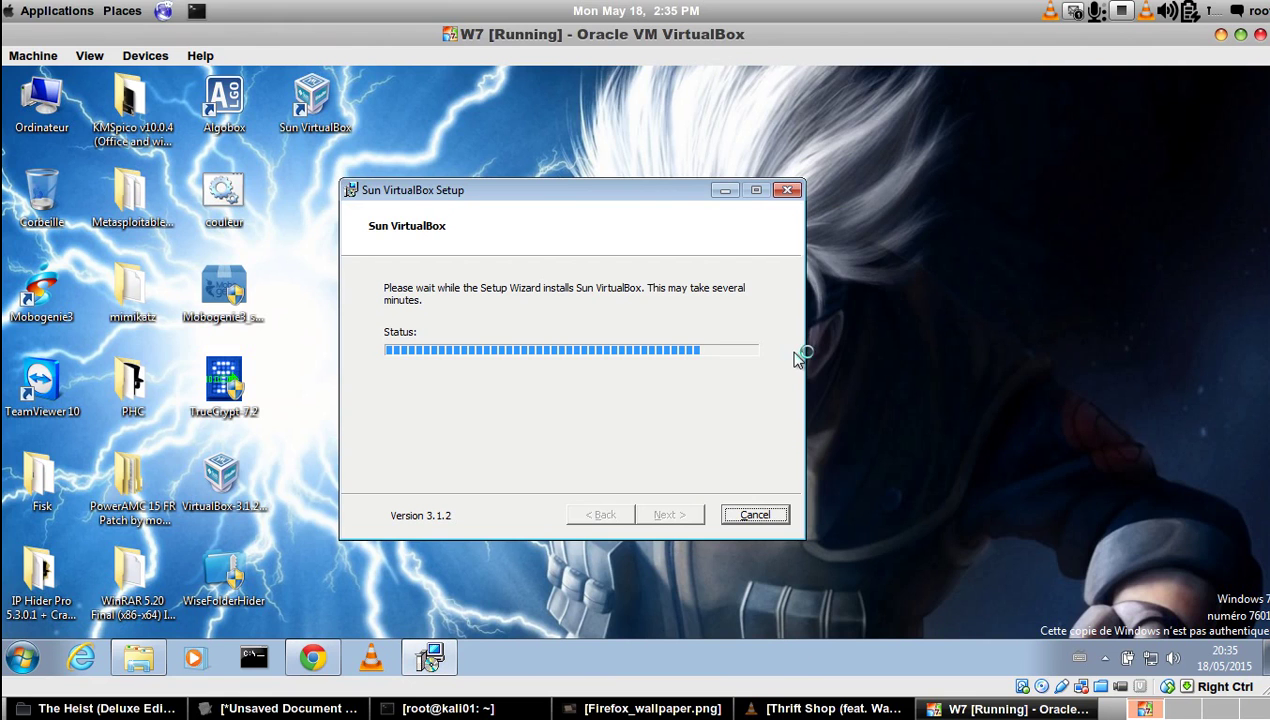
left_click(725, 193)
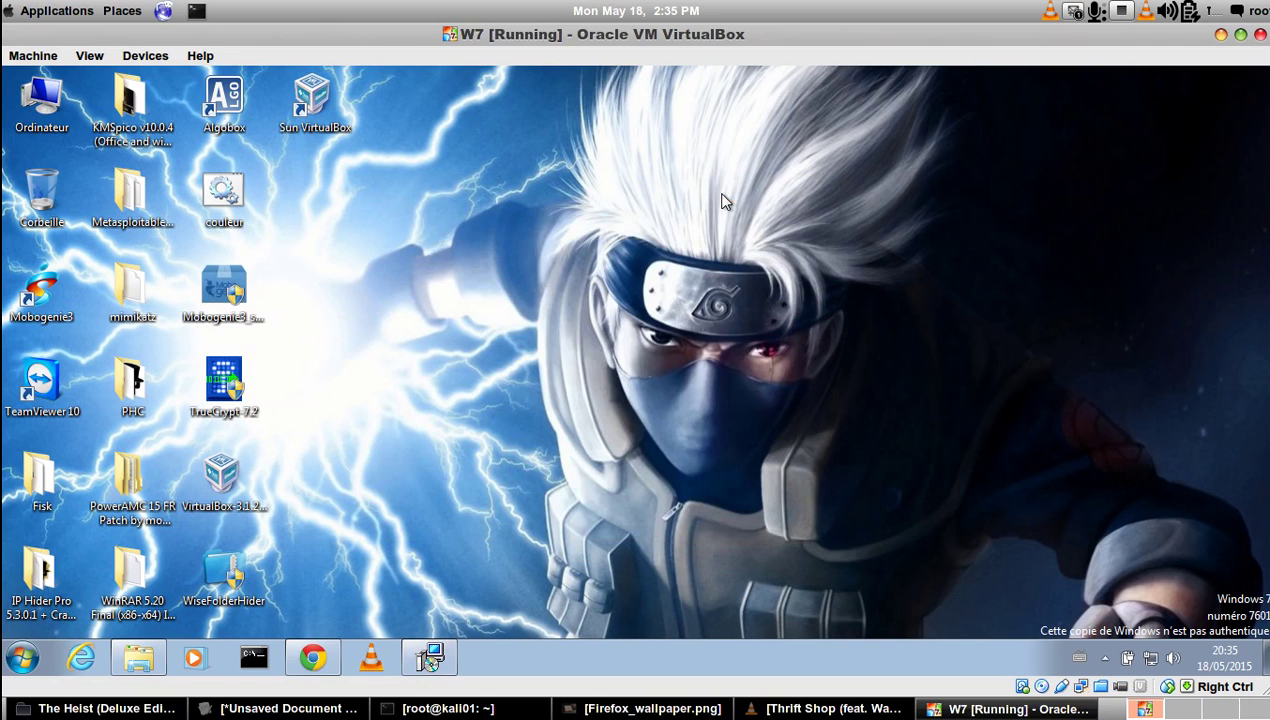
Open the host system's Oracle VM VirtualBox Manager and ignore the warning about inaccessible disk image files.
left_click(40, 12)
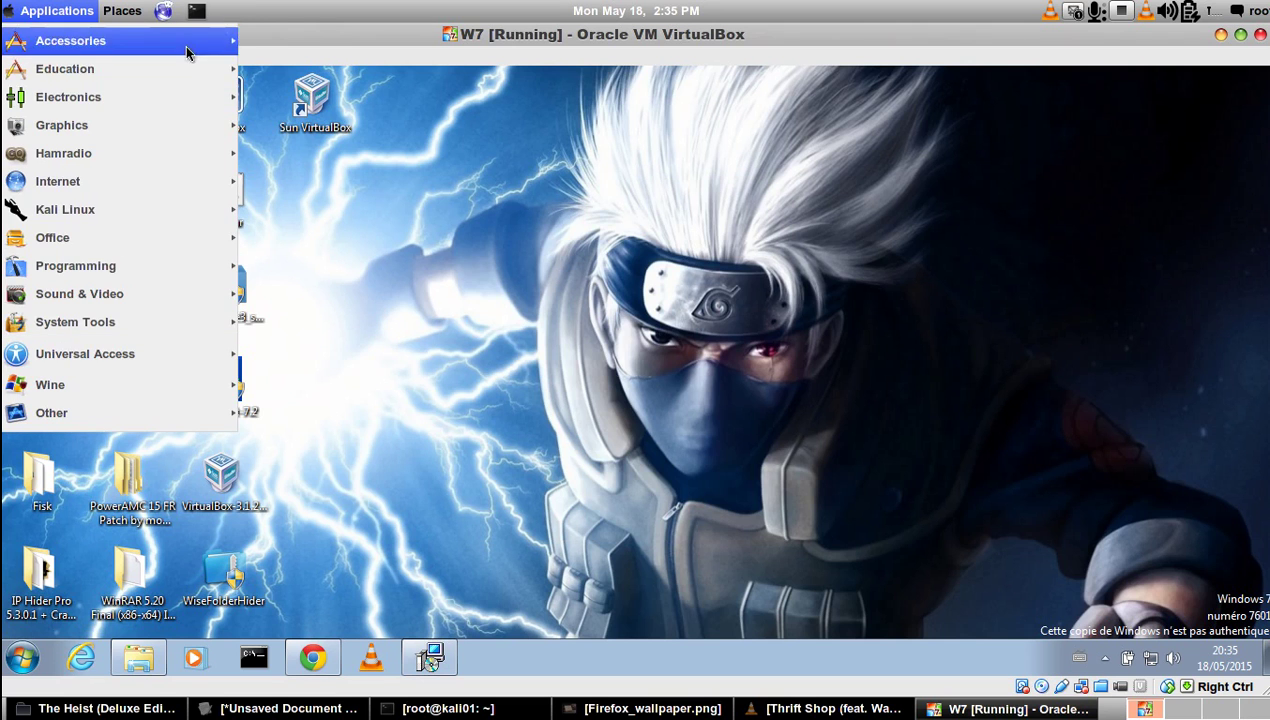
mouse_move(190, 41)
mouse_move(410, 688)
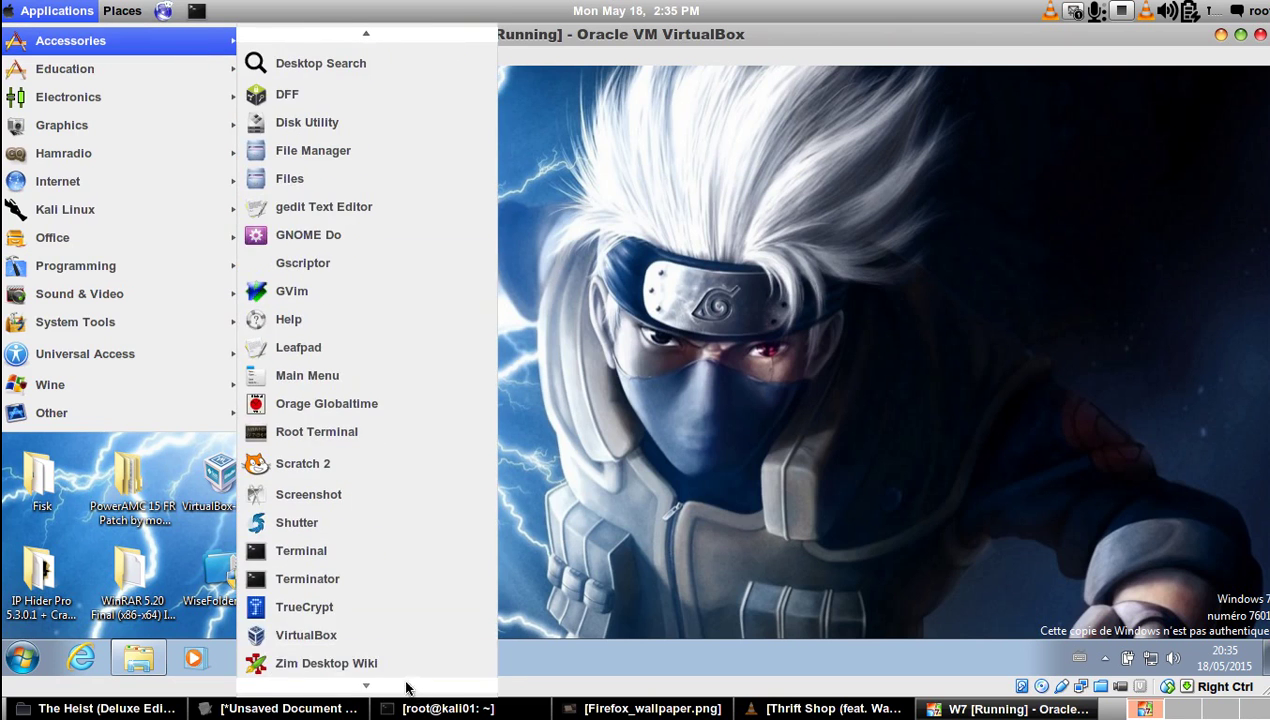
left_click(395, 635)
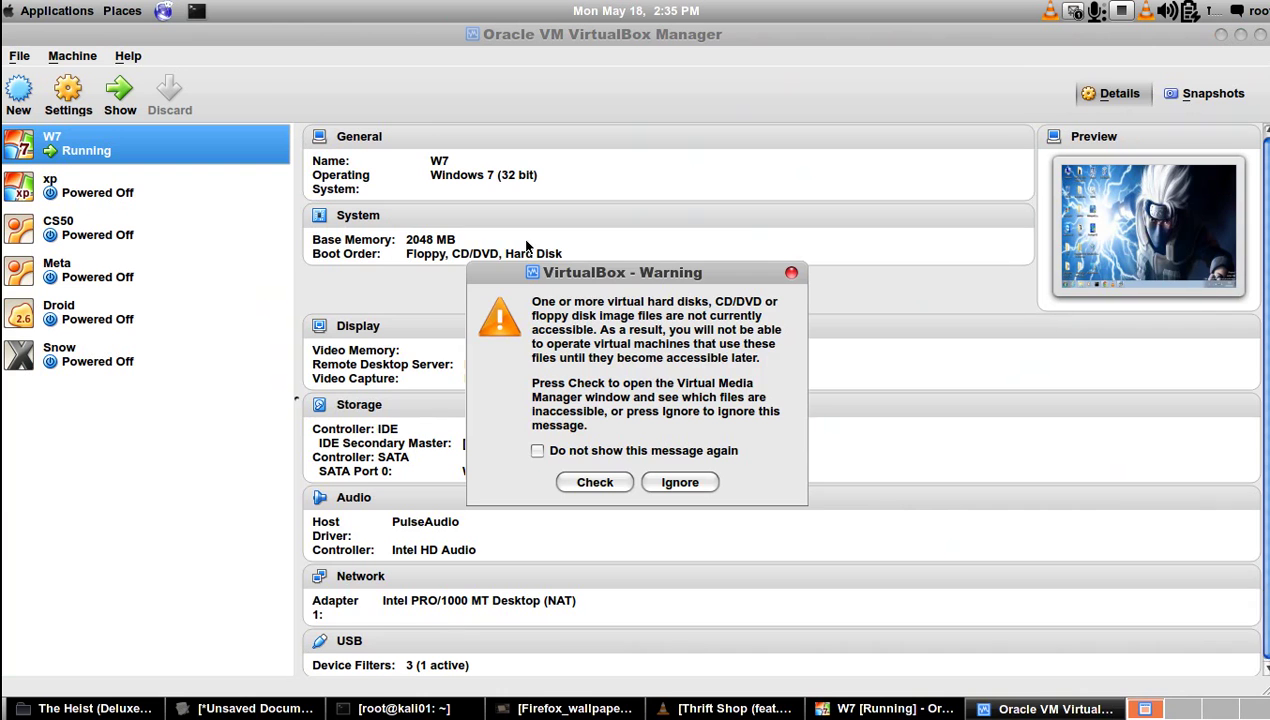
left_click(656, 487)
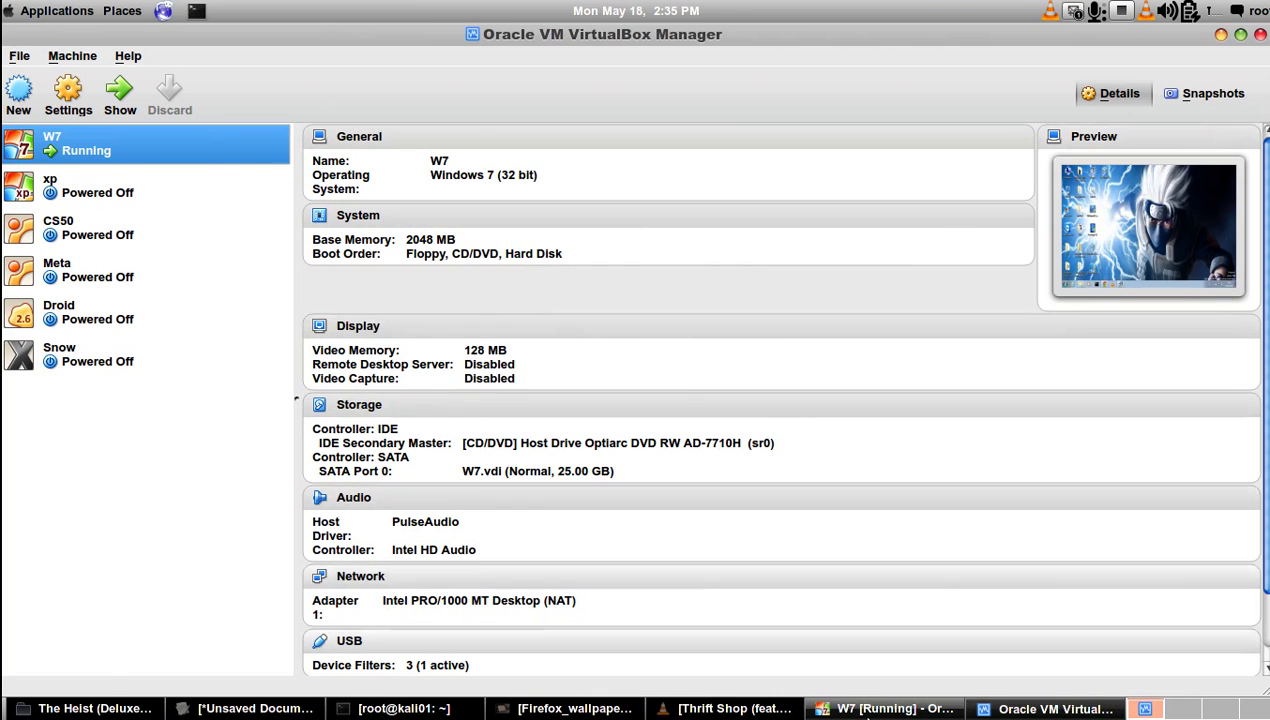
Return to the running W7 virtual machine and switch it to fullscreen mode.
left_click(893, 708)
key("ctrl+f")
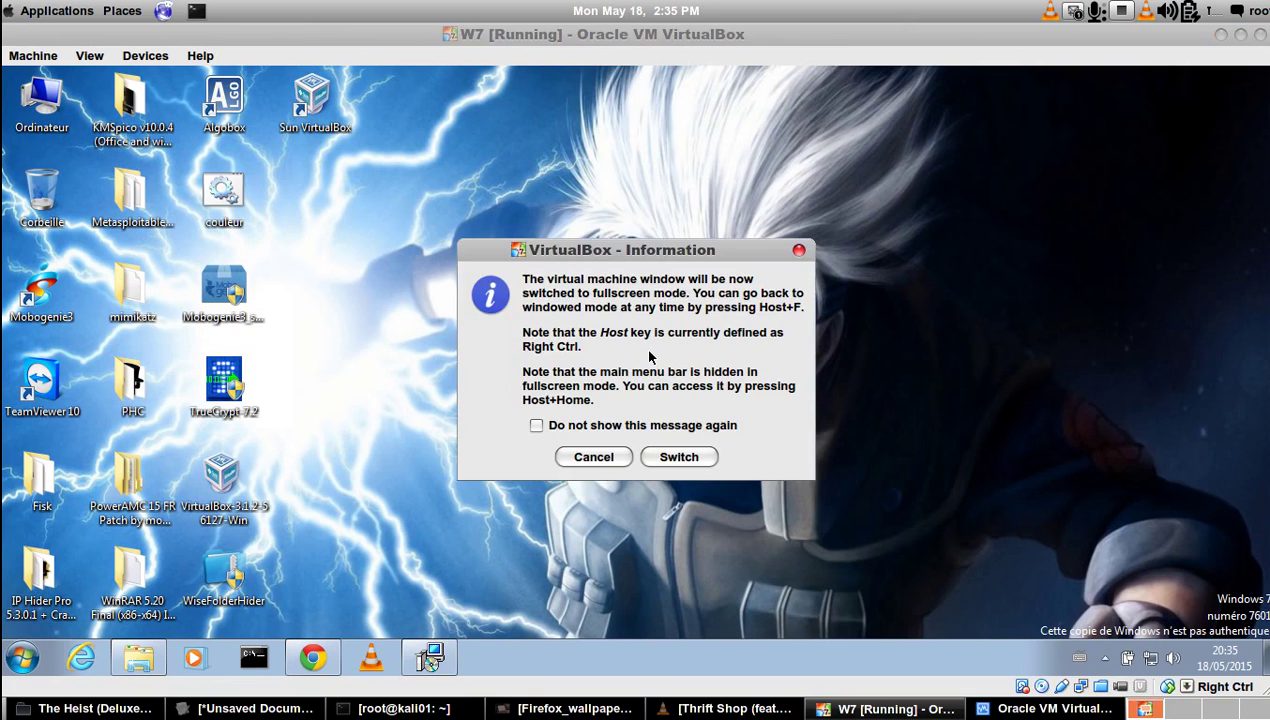
key("Return")
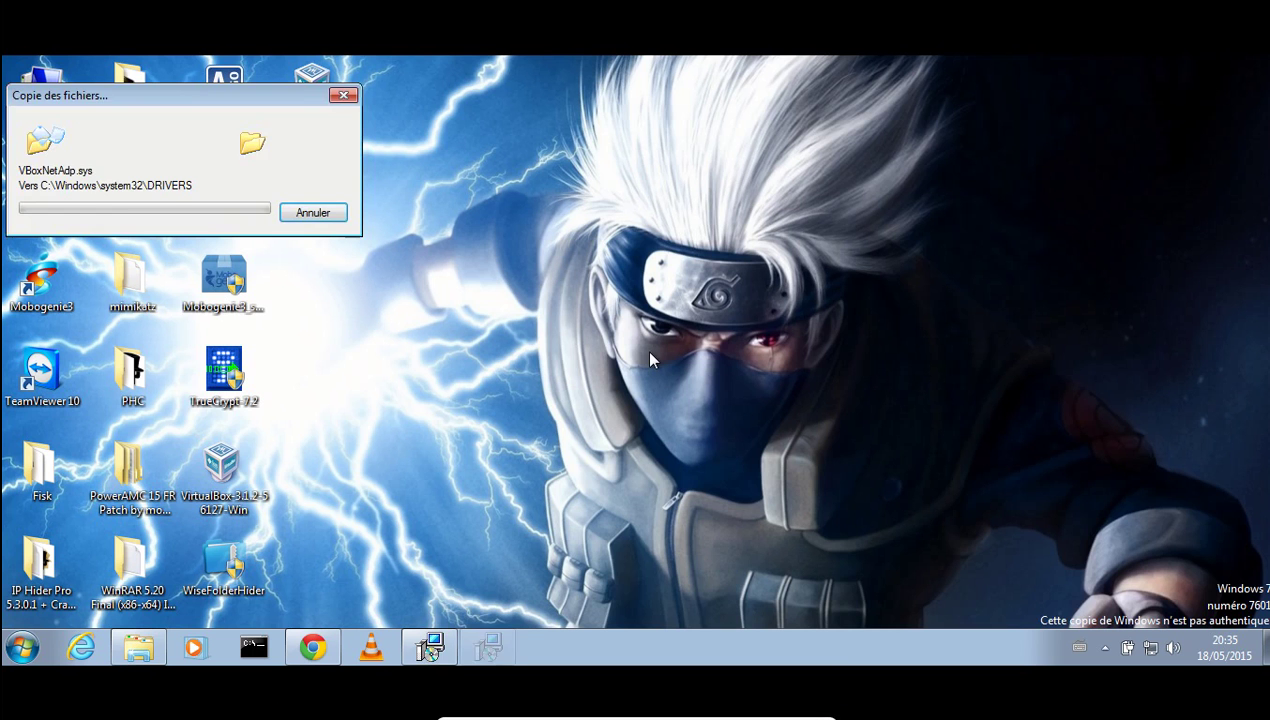
Check the progress of the Sun VirtualBox setup and view the VirtualBox Downloads page in the browser.
left_click(418, 650)
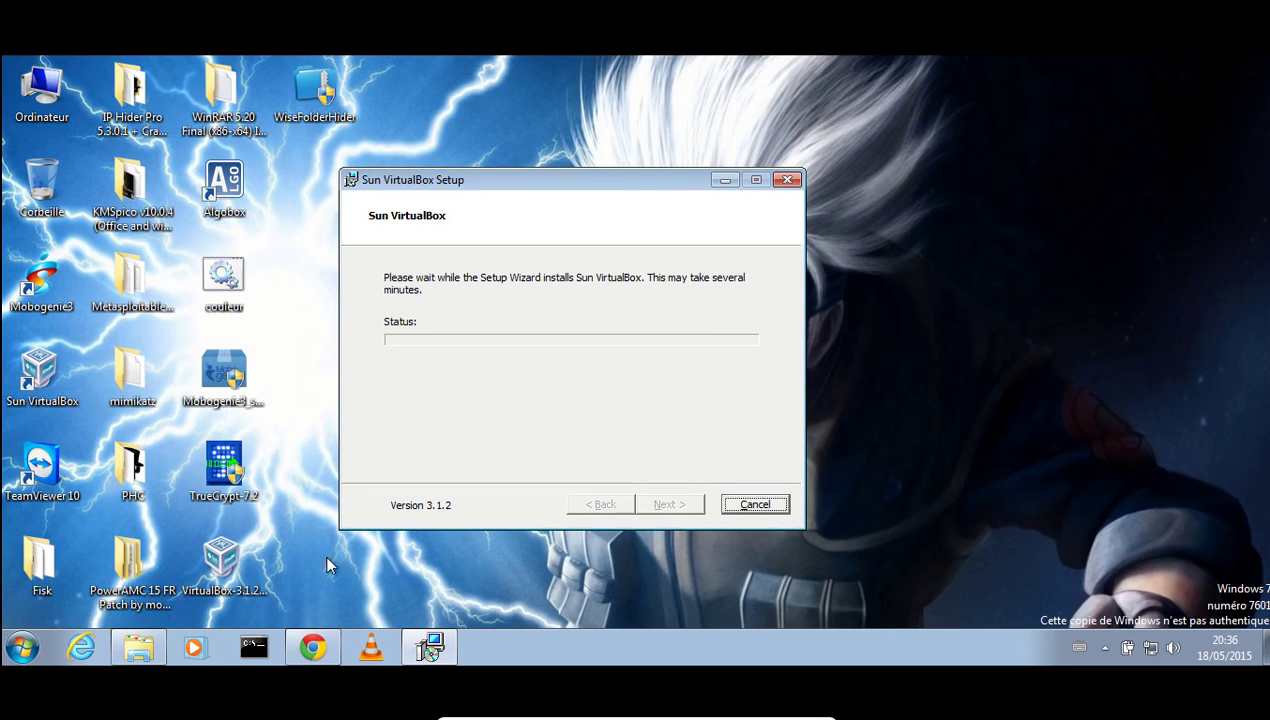
left_click(313, 648)
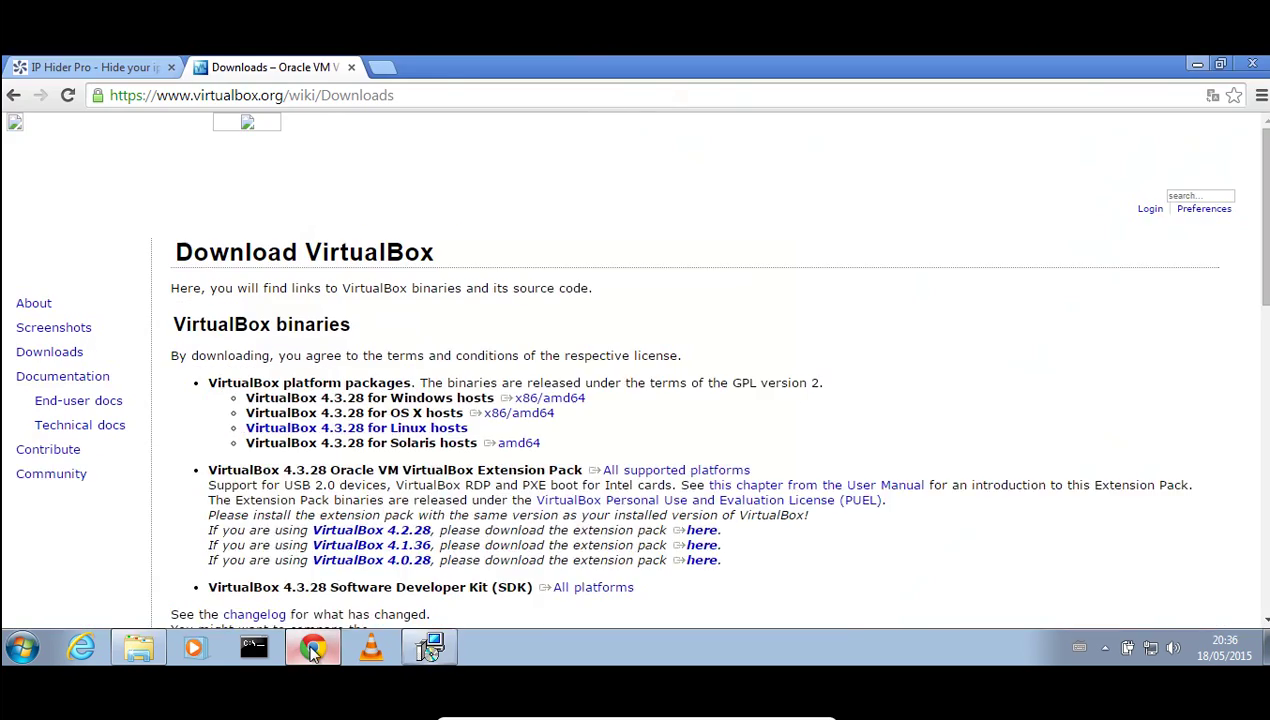
scroll(1265, 178, "down", 1)
left_click_drag(1265, 178, 1123, 159)
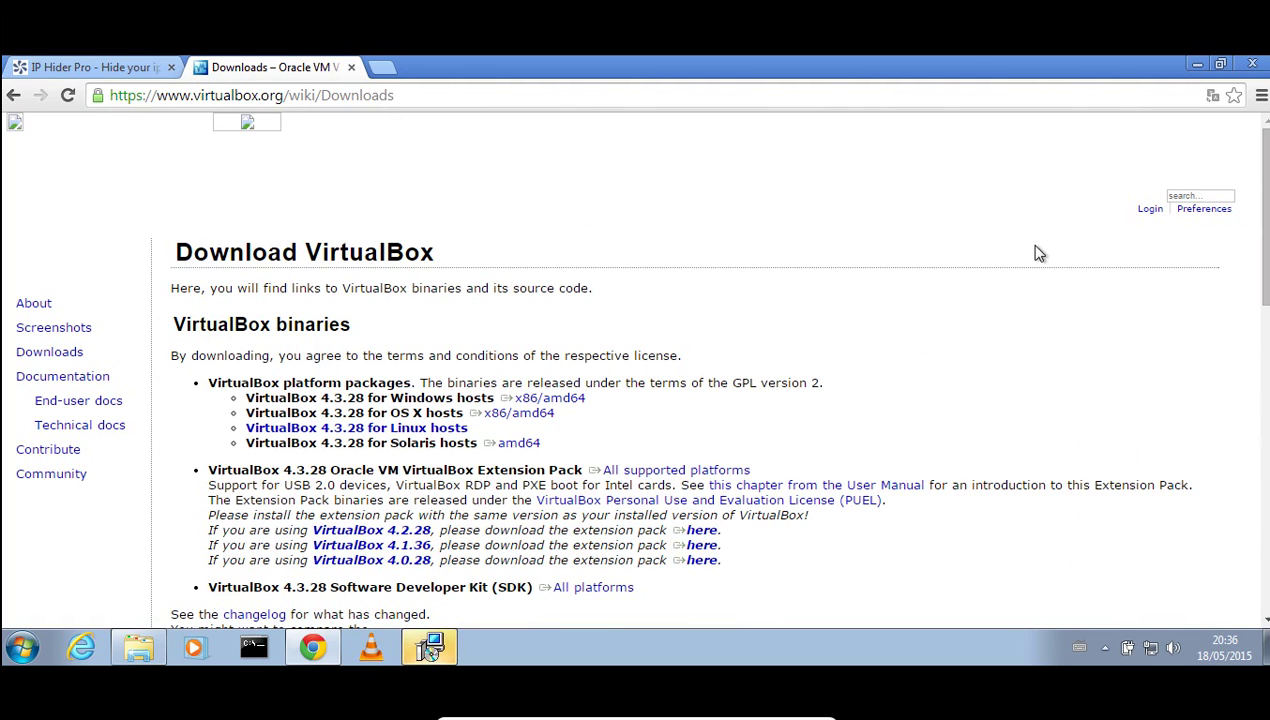
Finish the Sun VirtualBox setup with Start Sun VirtualBox after installation kept enabled, and minimize the browser.
left_click(432, 646)
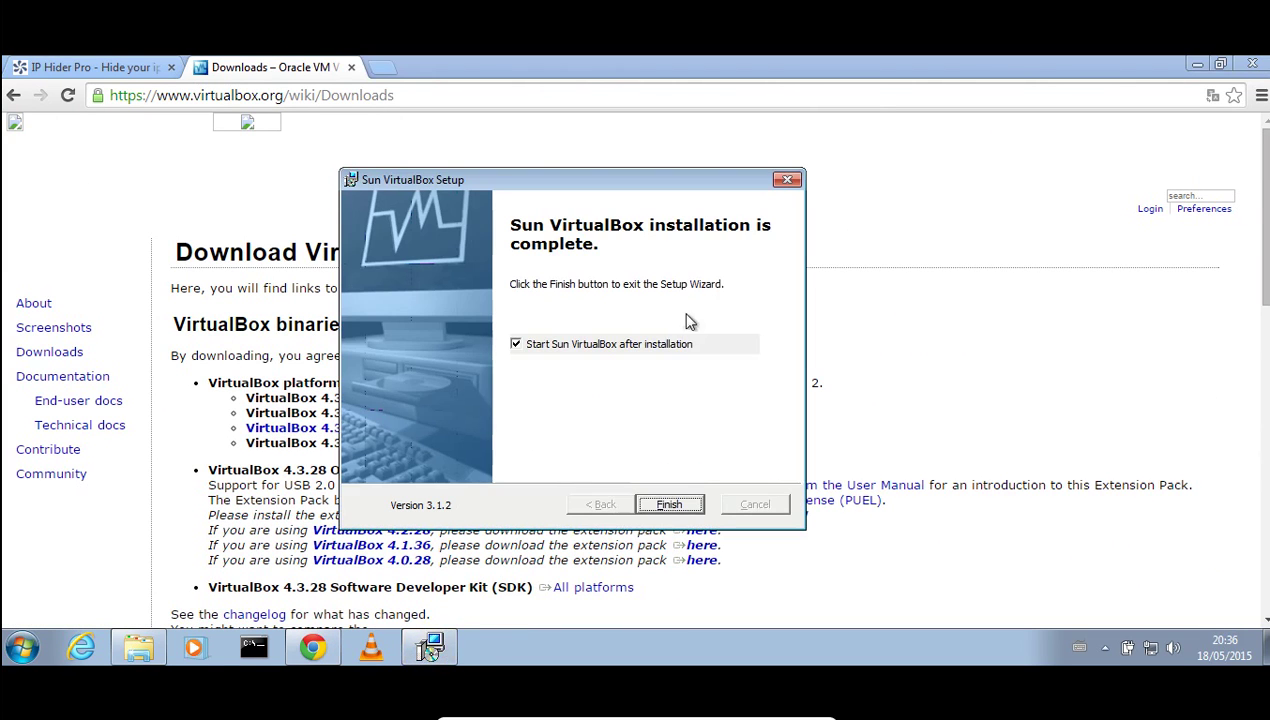
left_click(670, 506)
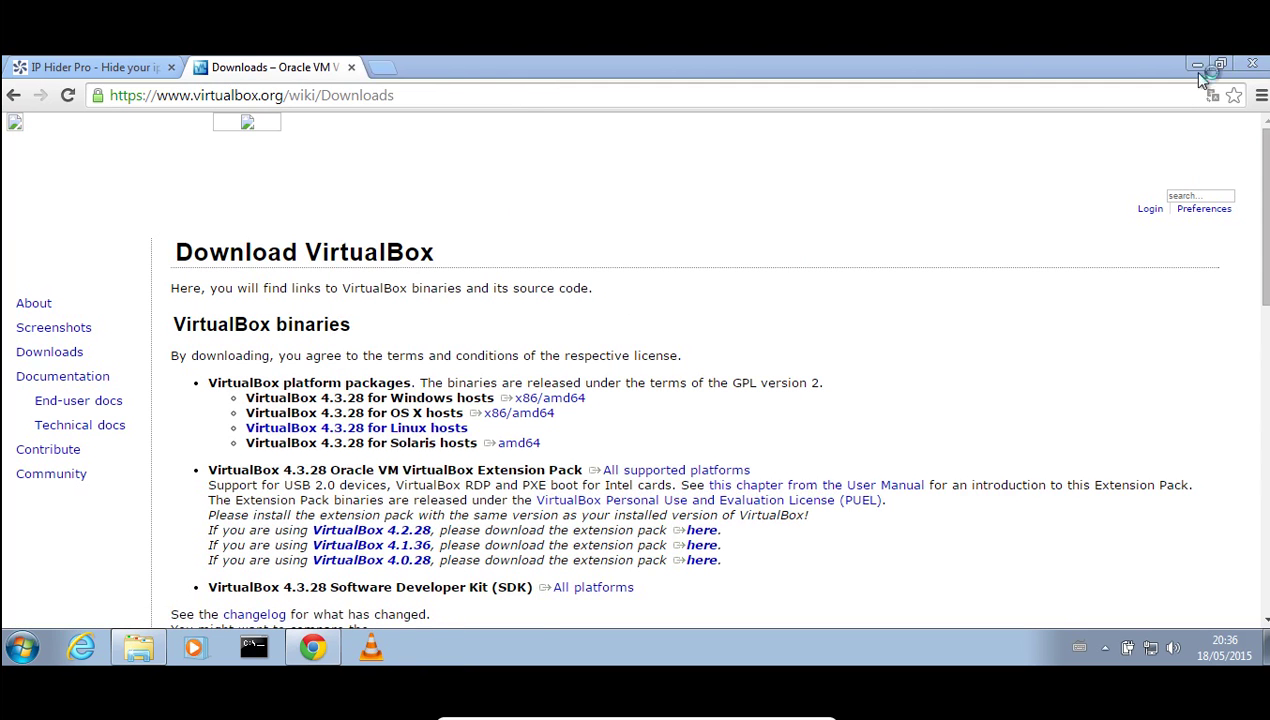
left_click(1197, 64)
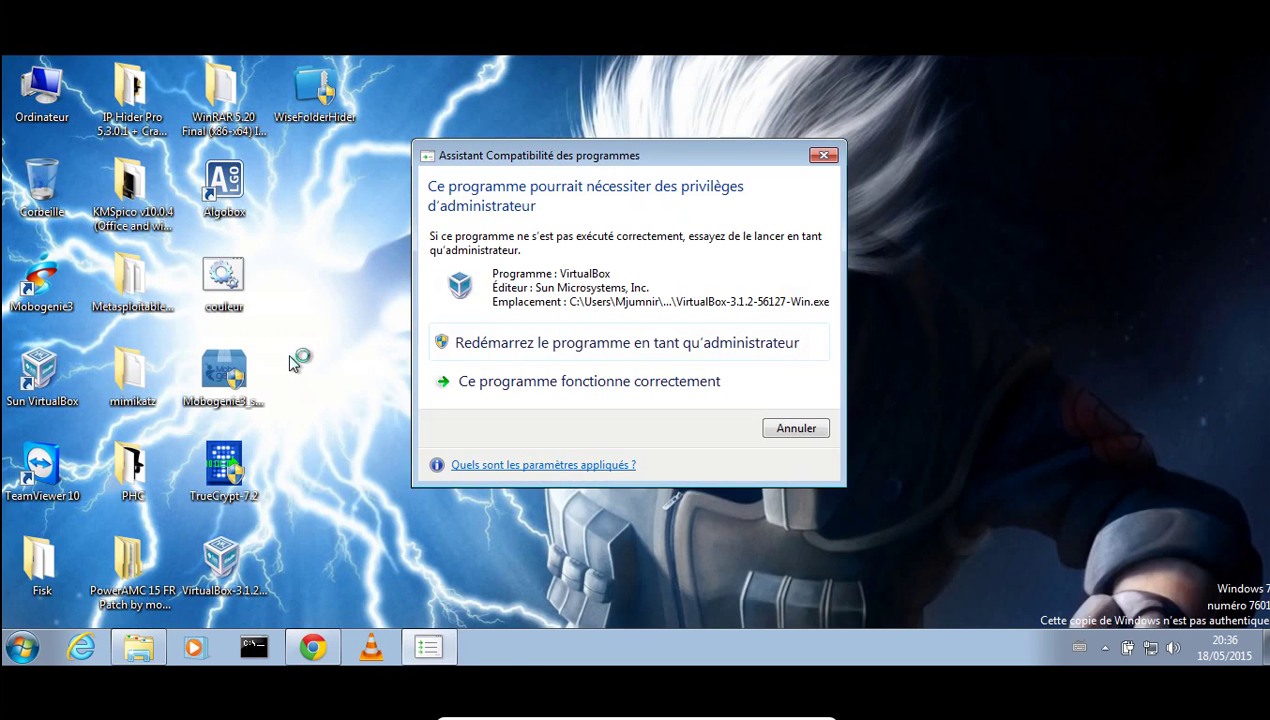
Choose to restart the installer as administrator in the compatibility assistant and maximize the Sun VirtualBox window.
left_click(600, 350)
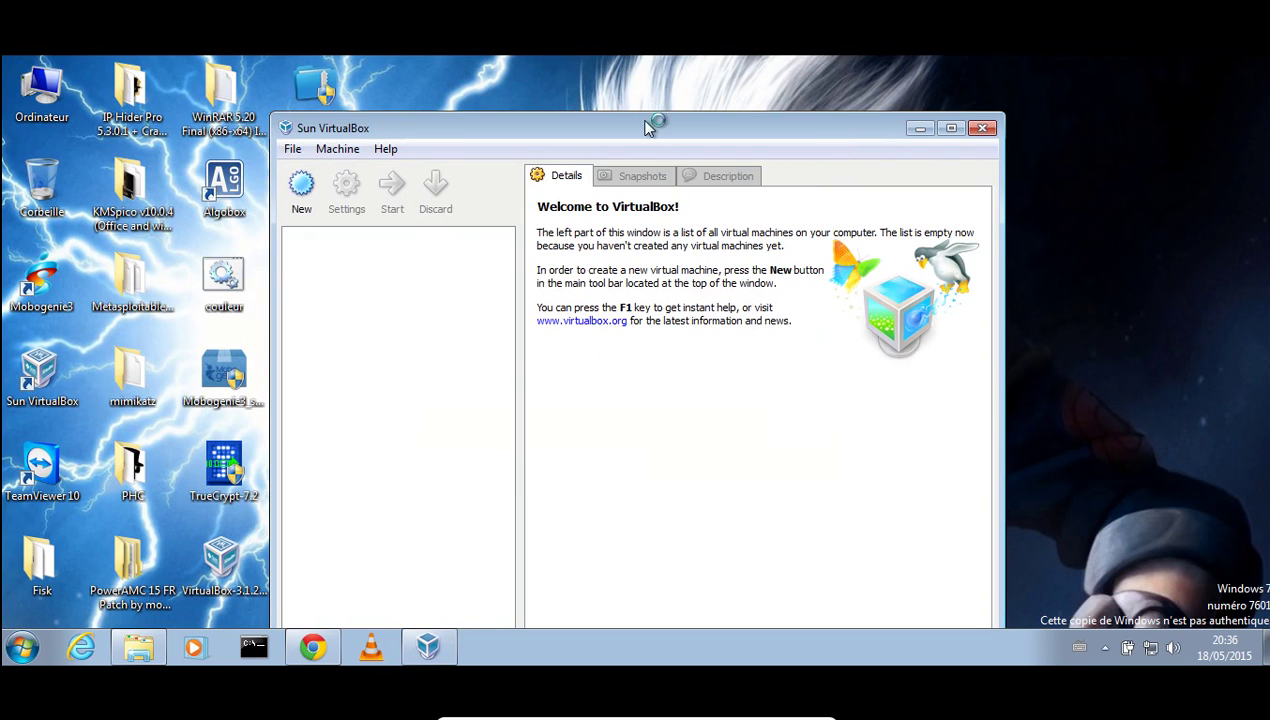
left_click_drag(631, 127, 626, 72)
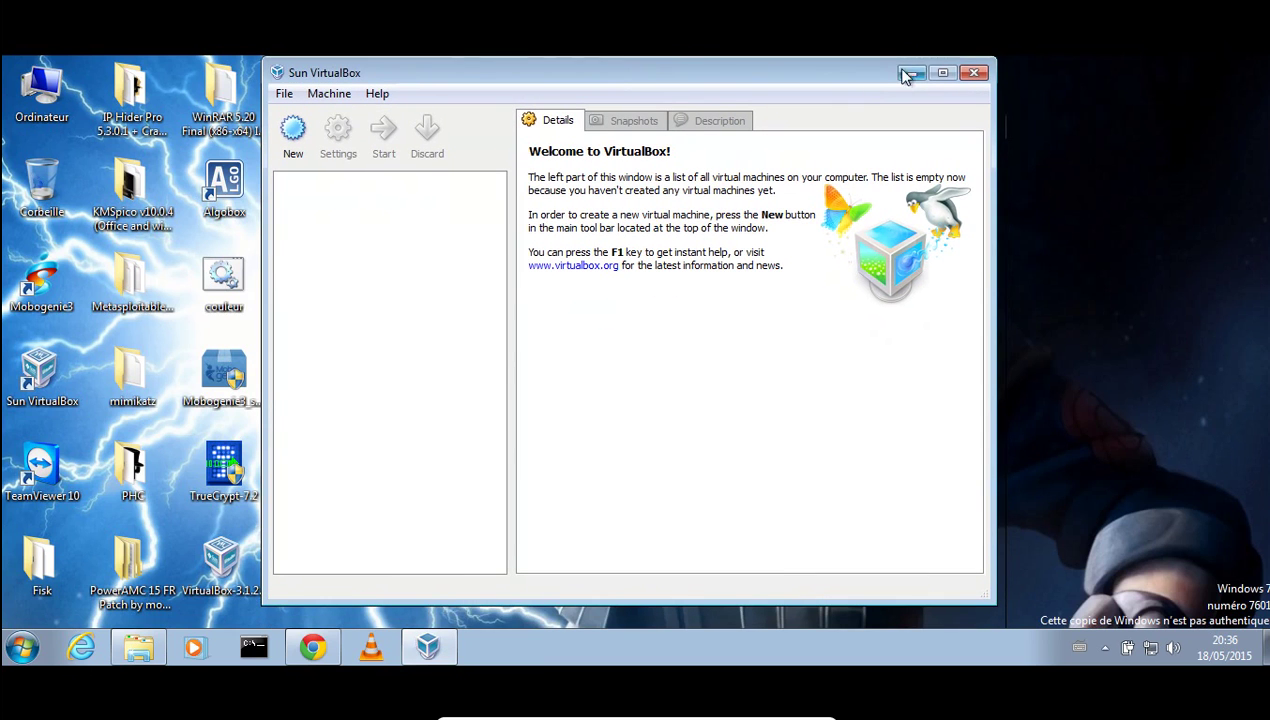
left_click(942, 73)
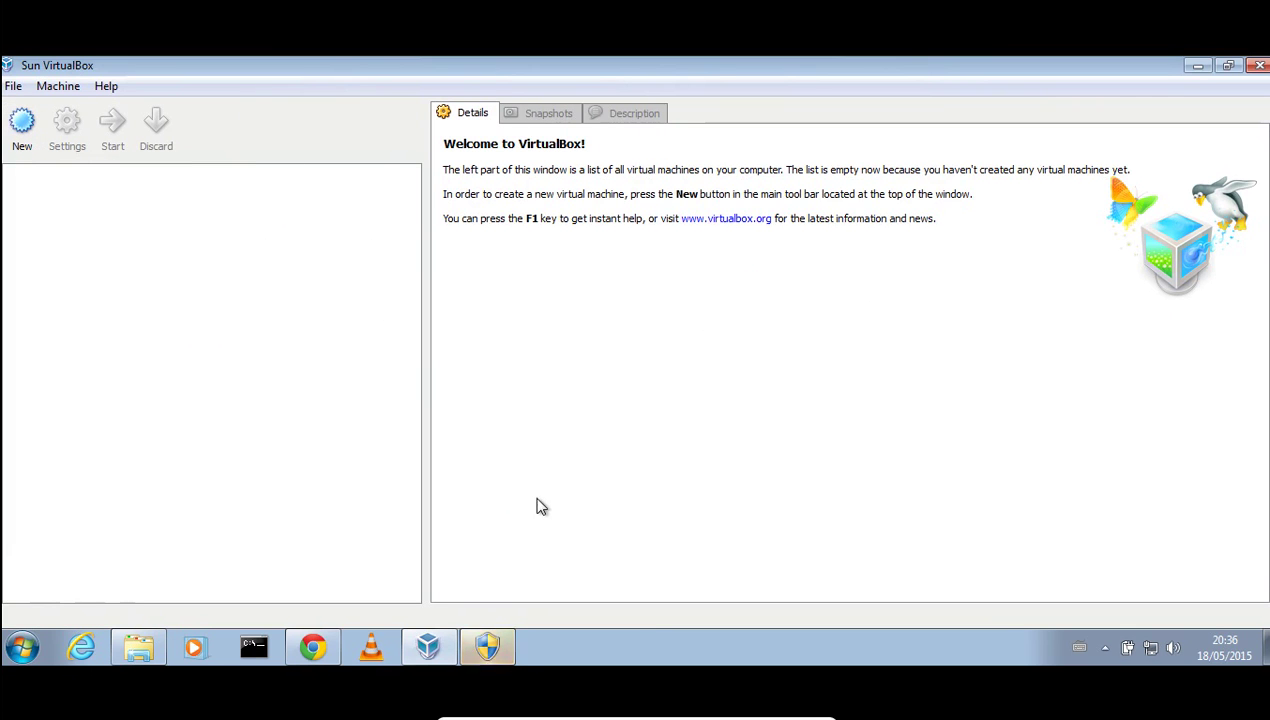
Approve the relaunched setup's account control request, continue to its repair or remove options and cancel the wizard.
left_click(499, 648)
left_click(313, 238)
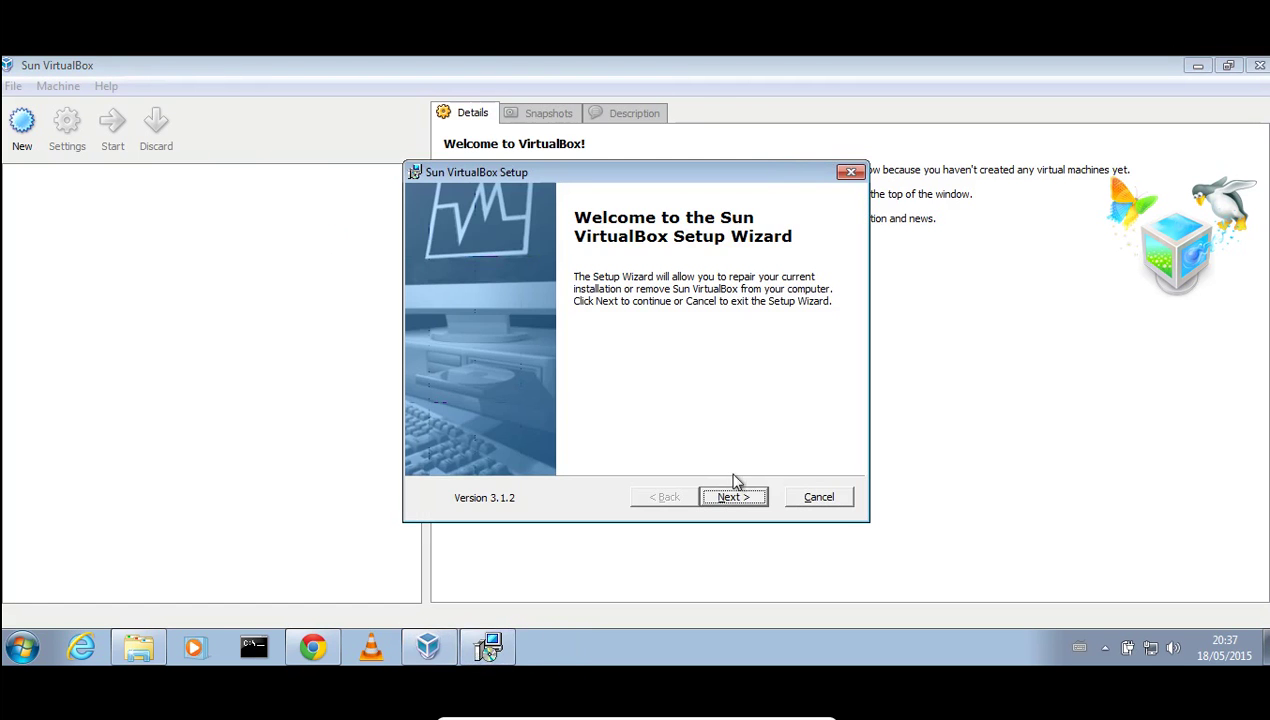
left_click(734, 497)
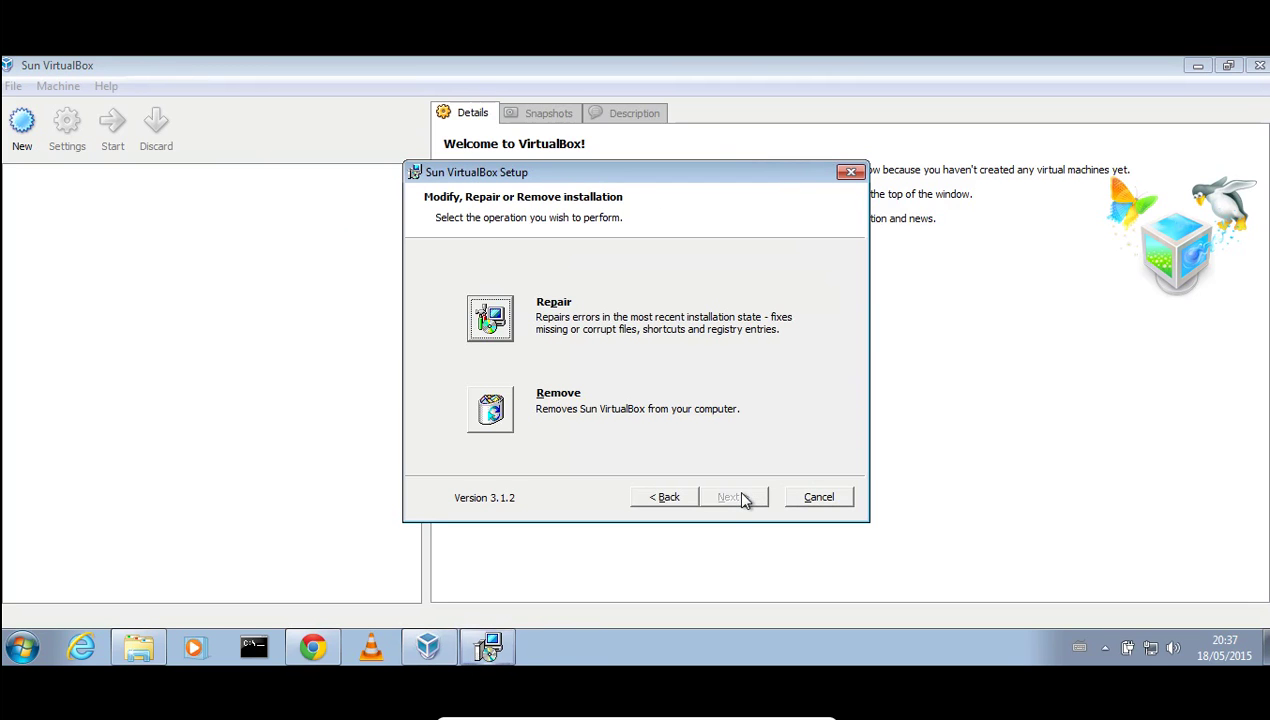
left_click(840, 490)
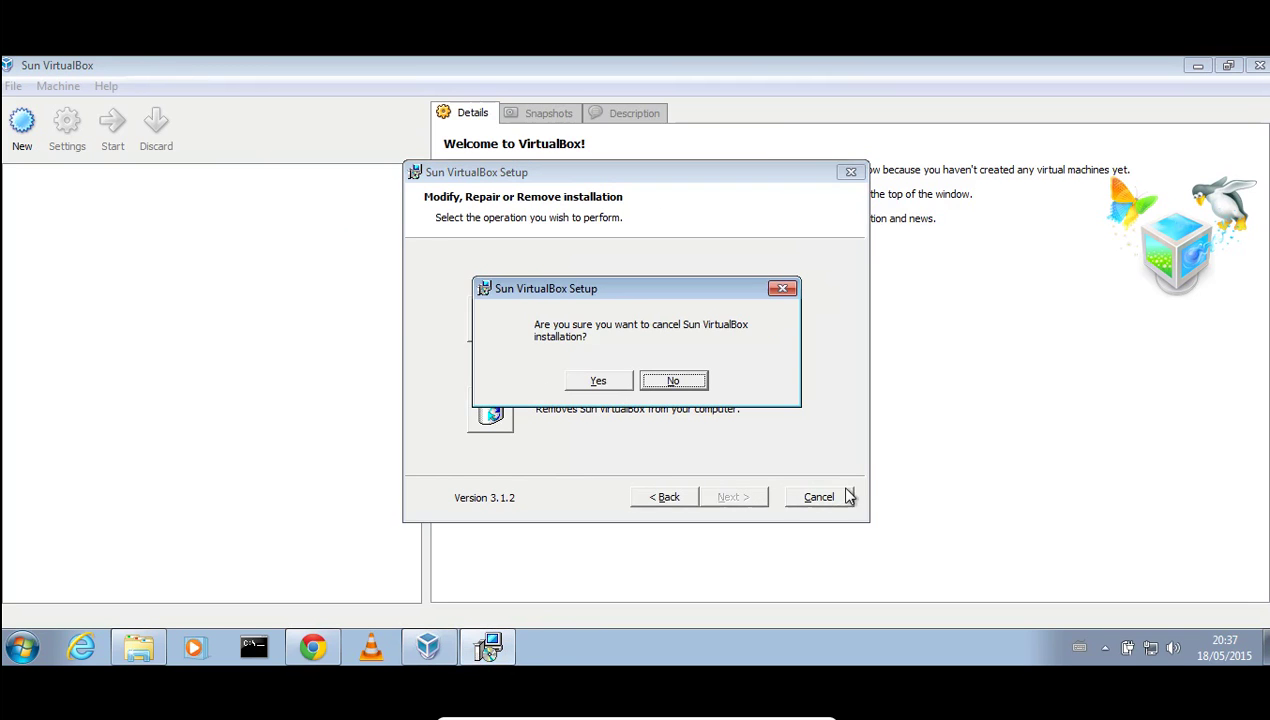
left_click(608, 380)
left_click(750, 499)
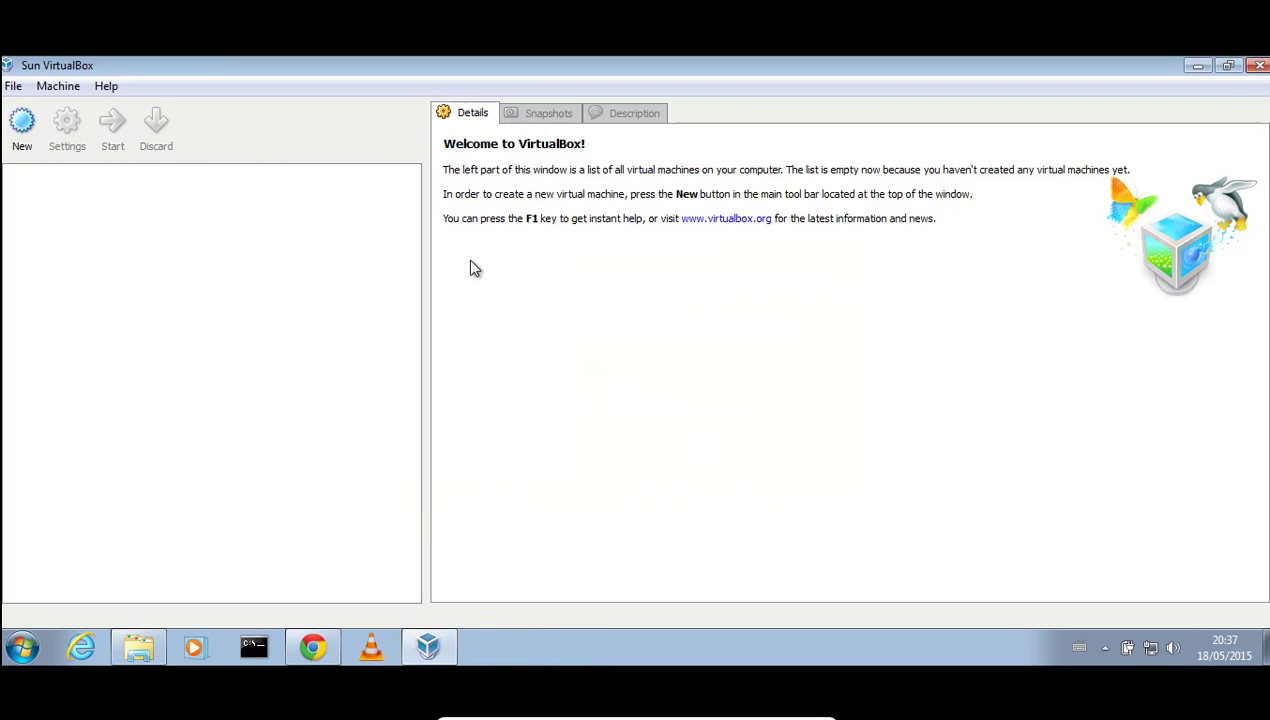
left_click(23, 125)
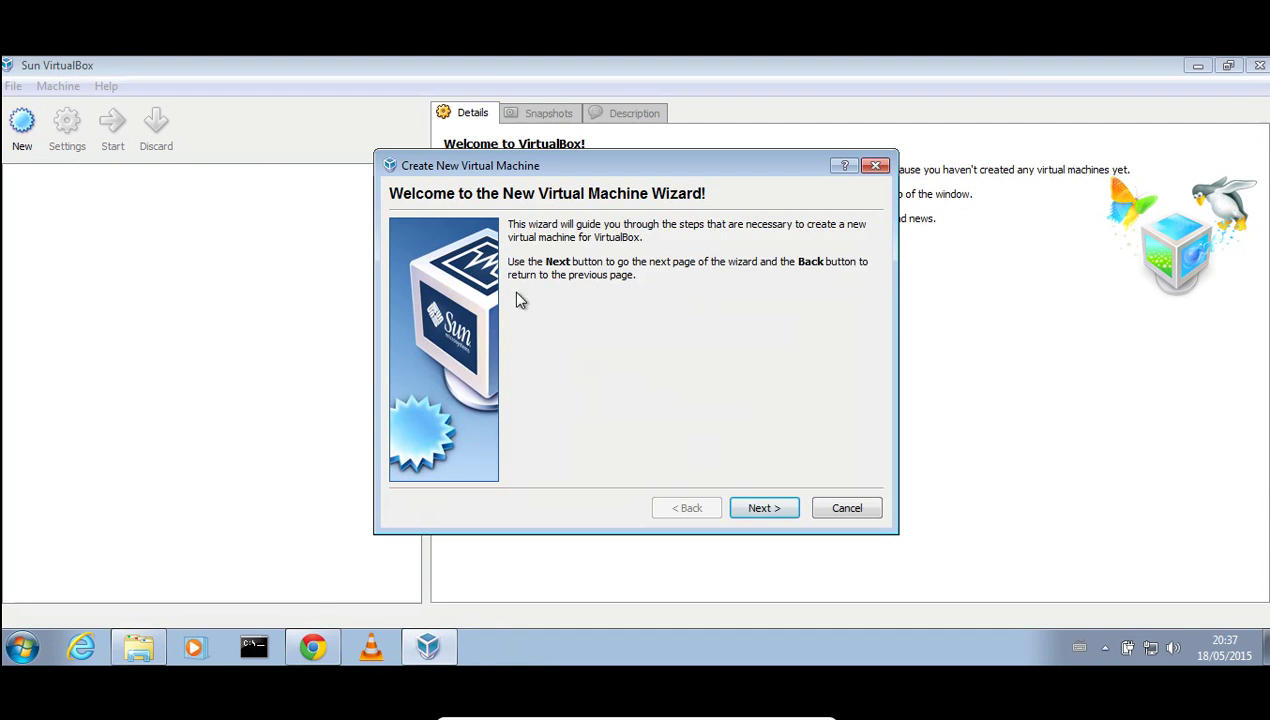
left_click(783, 510)
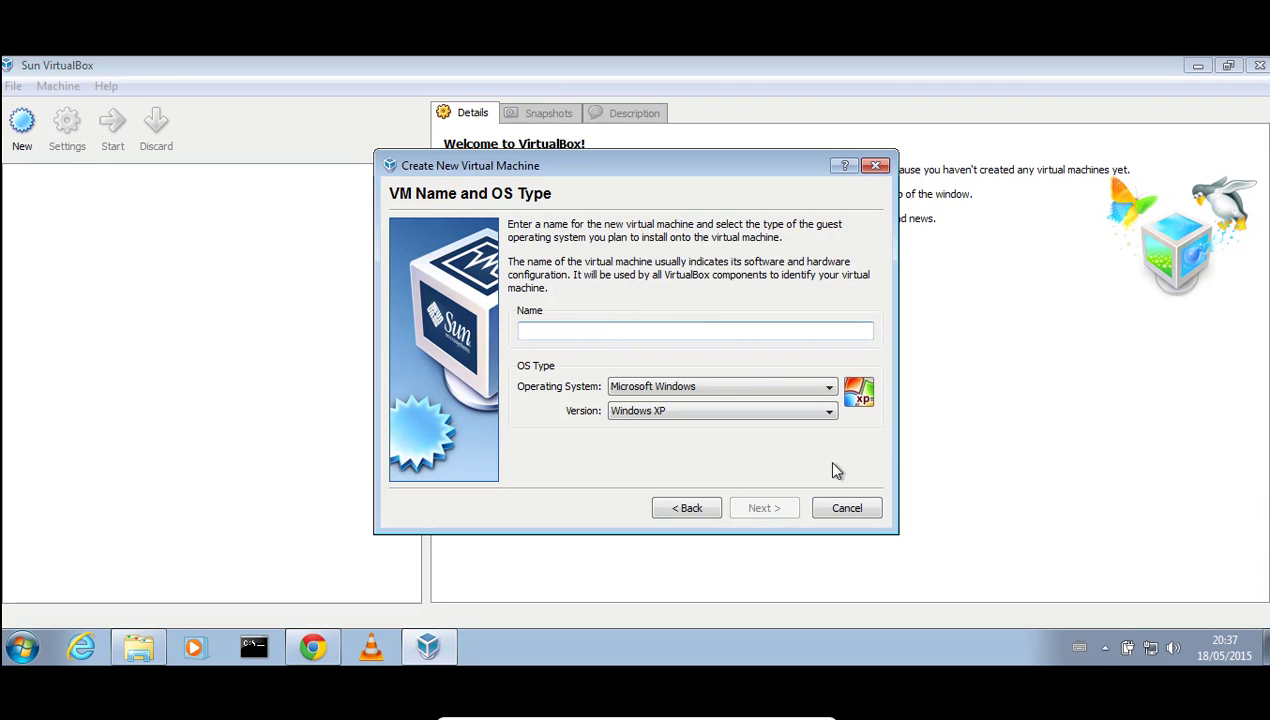
left_click(855, 510)
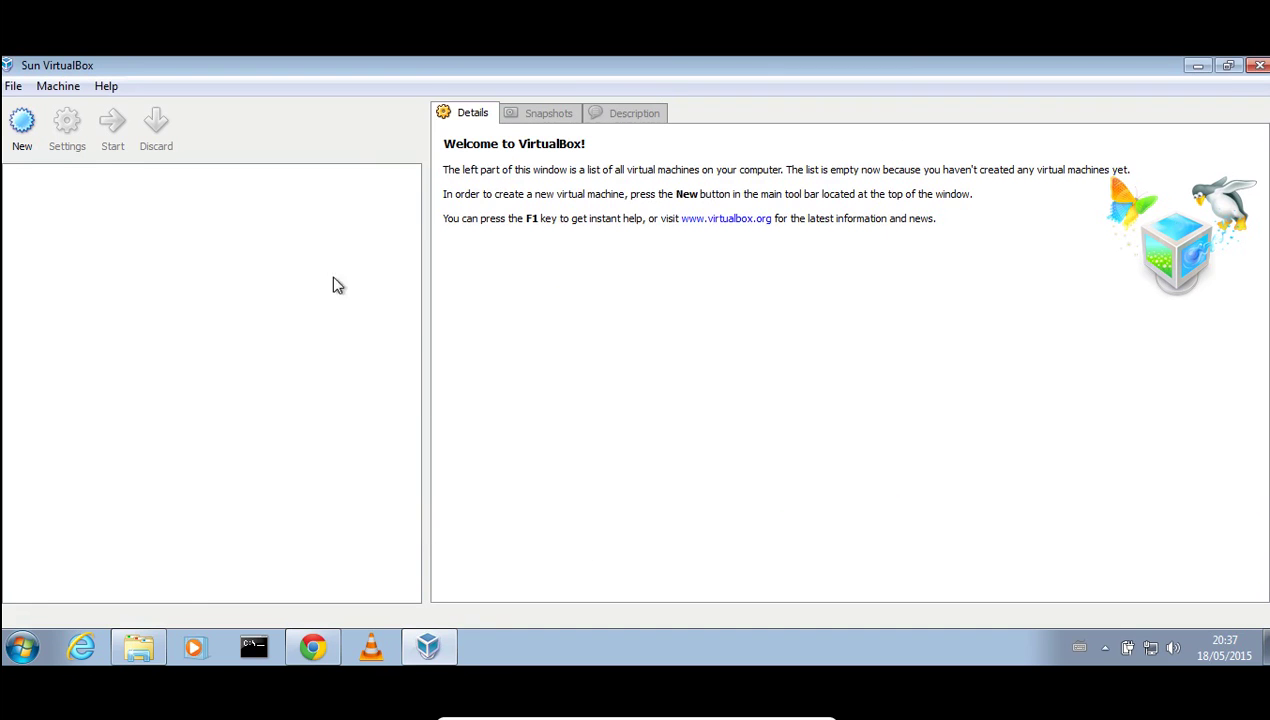
Start creating a new virtual machine and review the operating system and Windows version choices in the wizard.
left_click(22, 125)
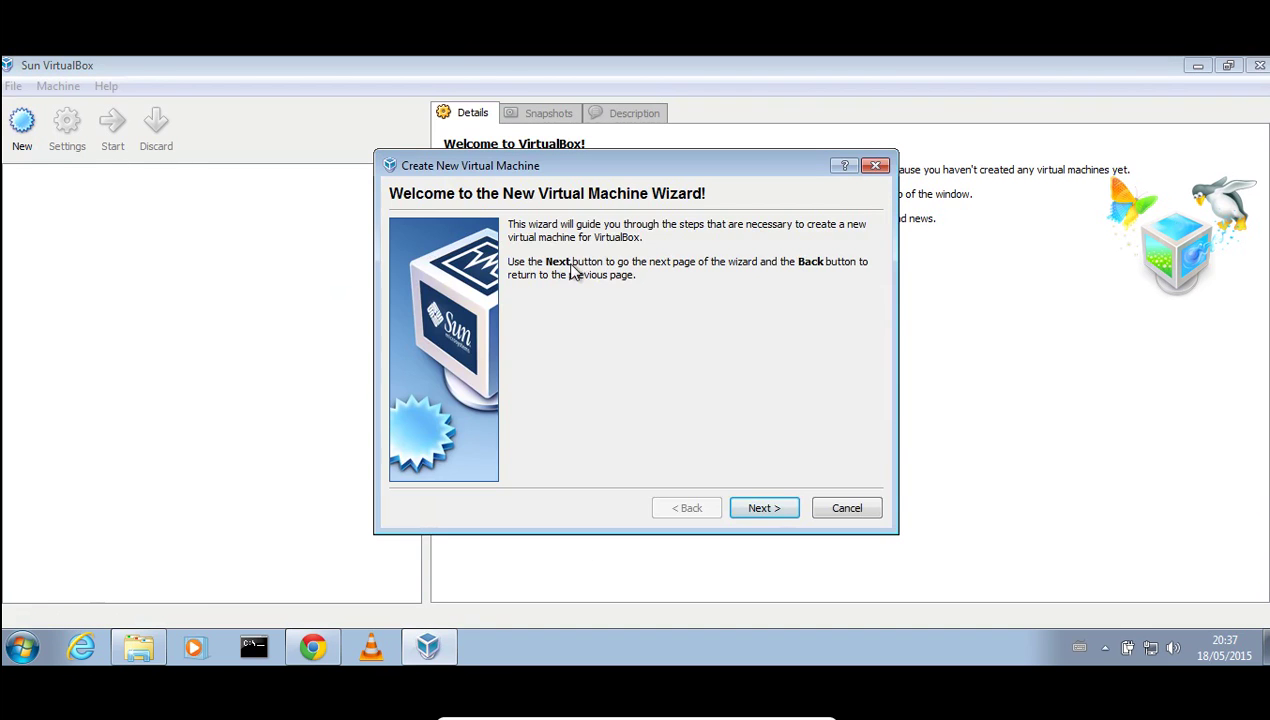
left_click(779, 508)
left_click(782, 386)
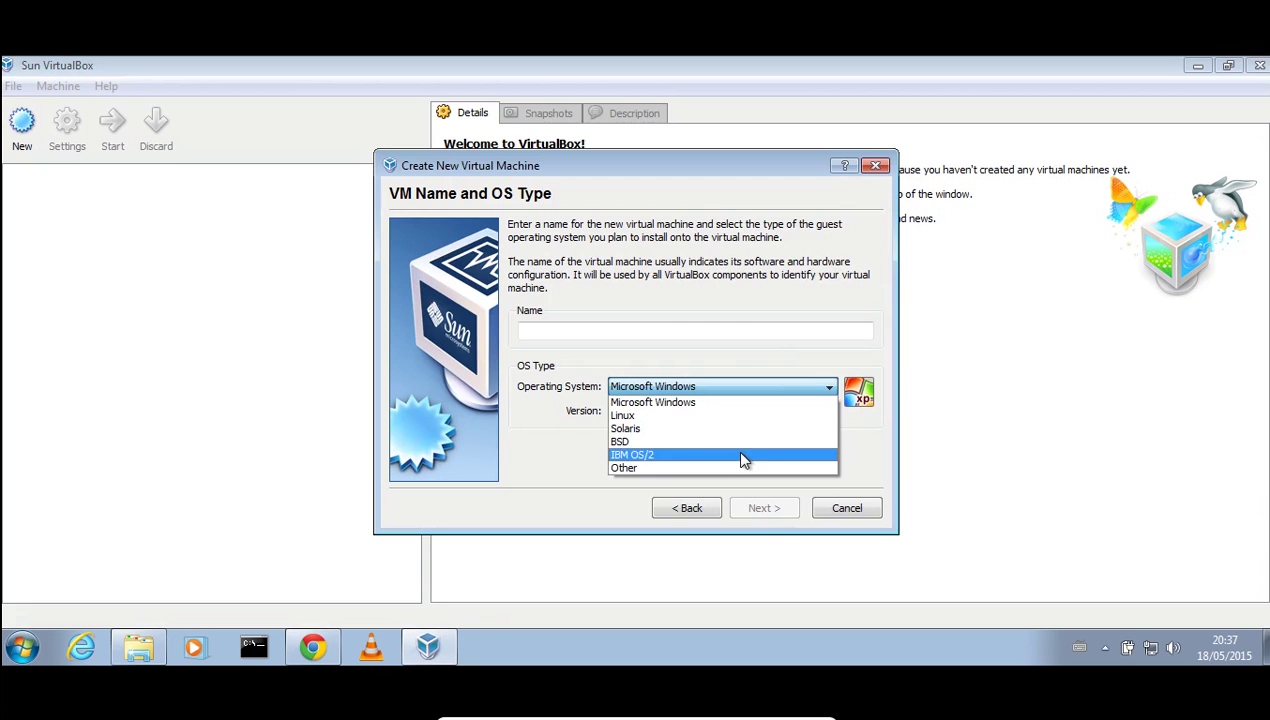
left_click(731, 384)
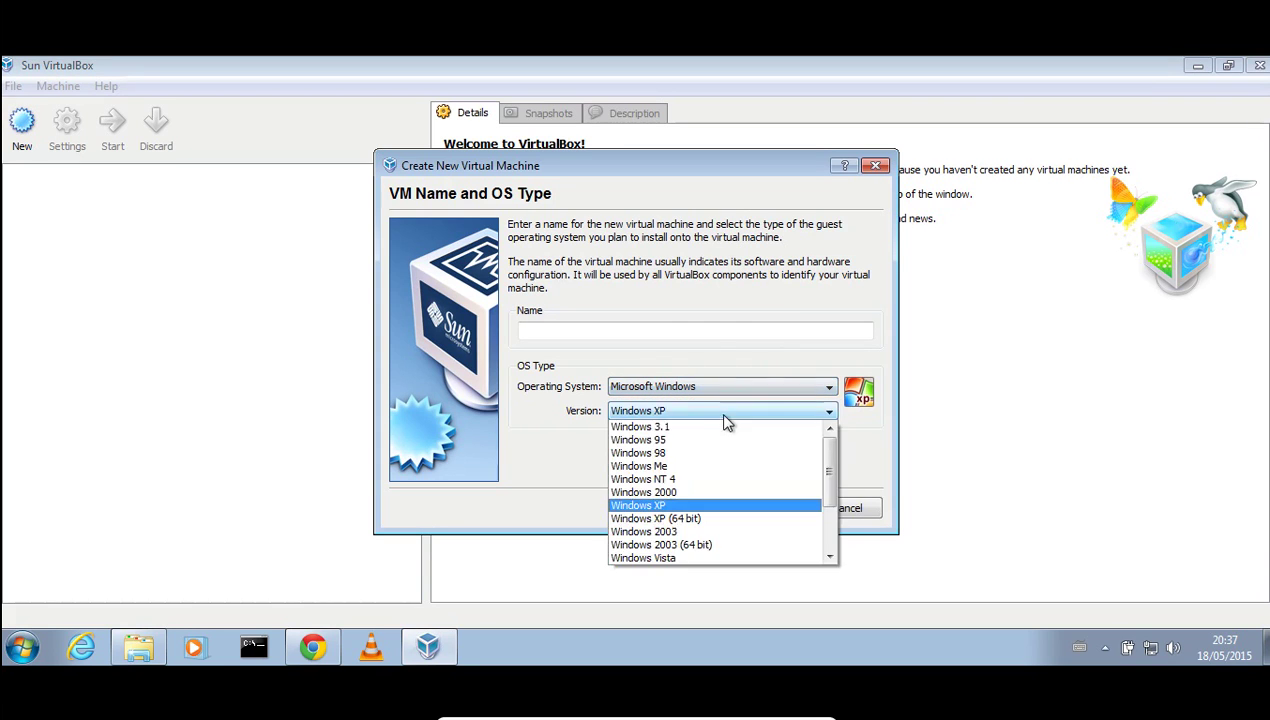
left_click(724, 414)
left_click_drag(826, 459, 753, 370)
left_click(749, 391)
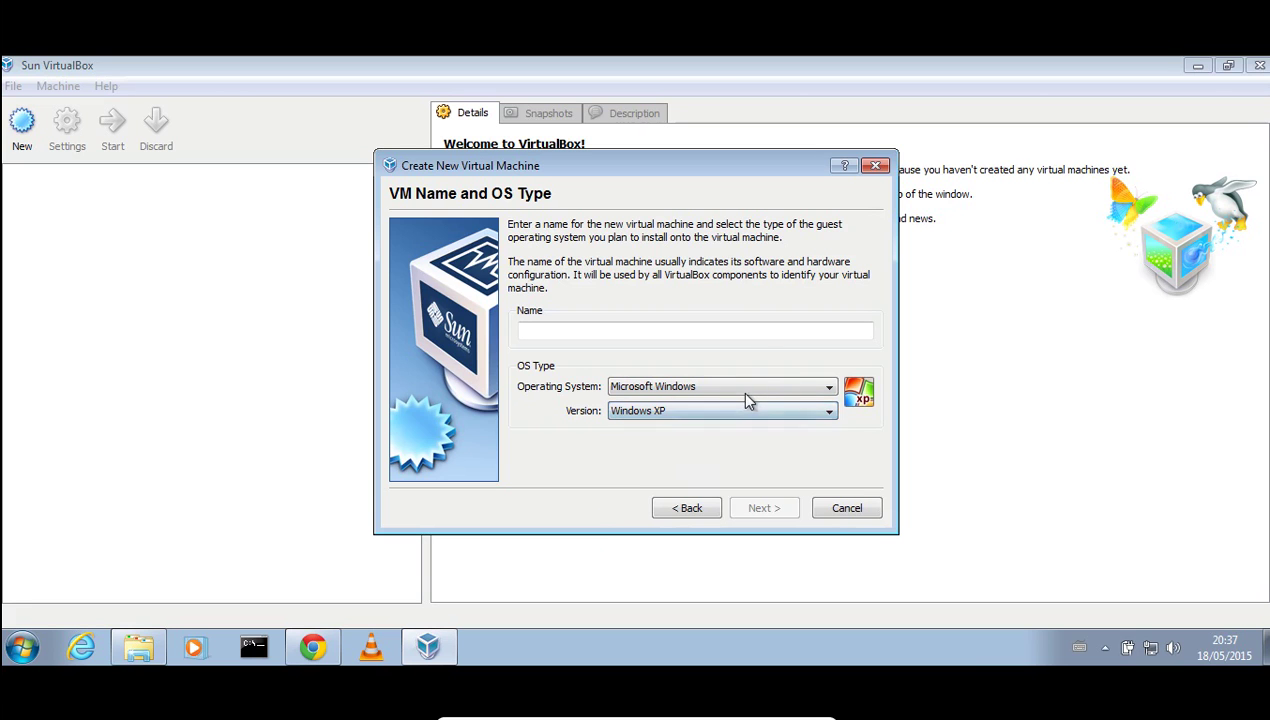
Set the new machine's operating system to Other and review the versions offered for it.
left_click(740, 390)
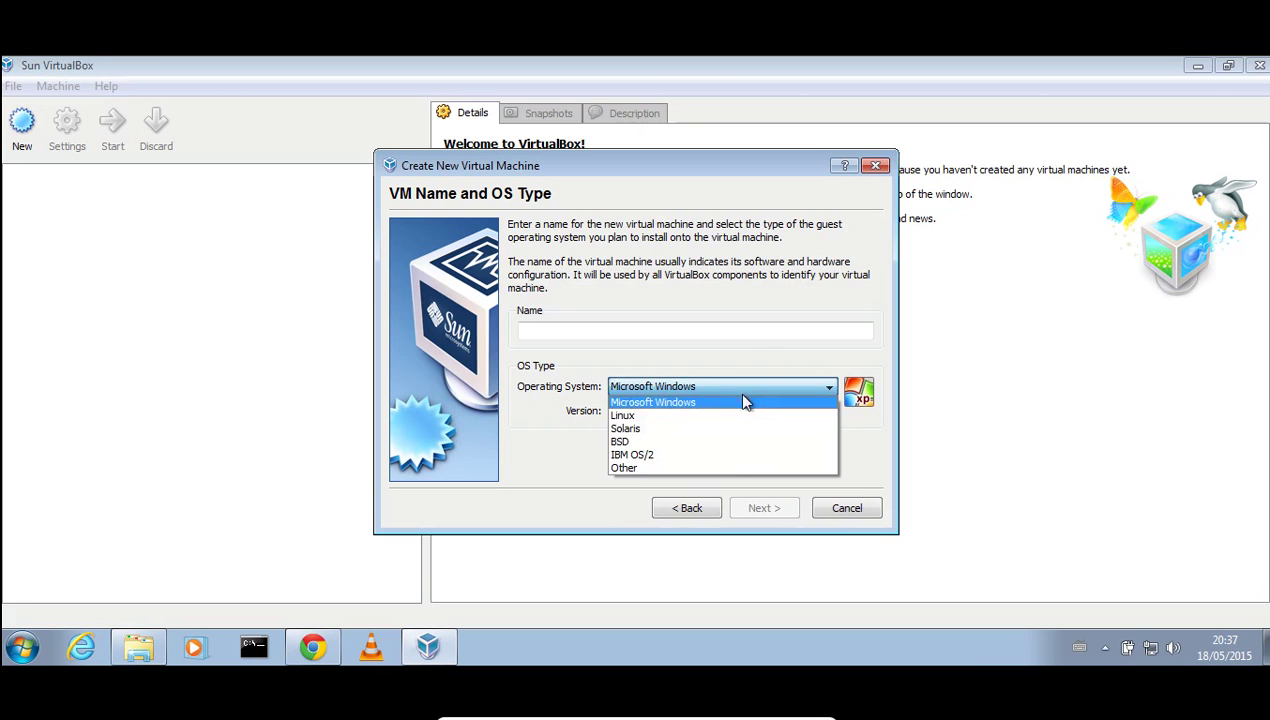
left_click(712, 468)
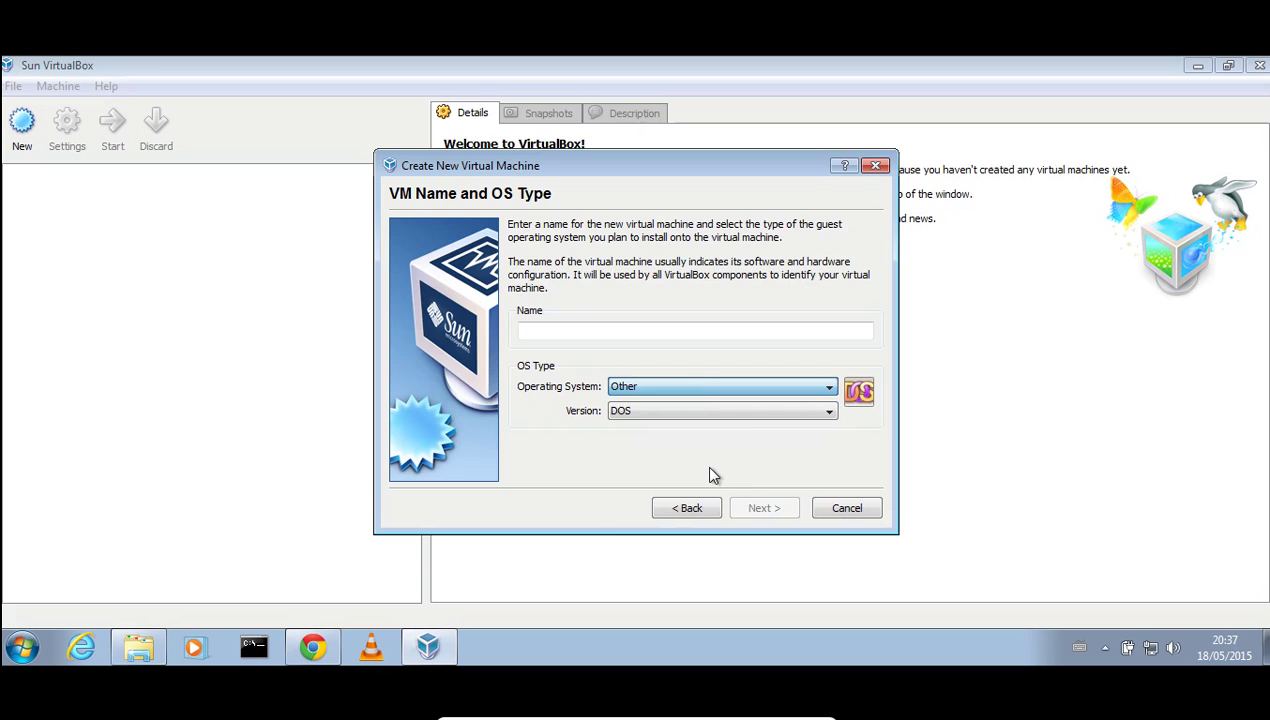
left_click(746, 411)
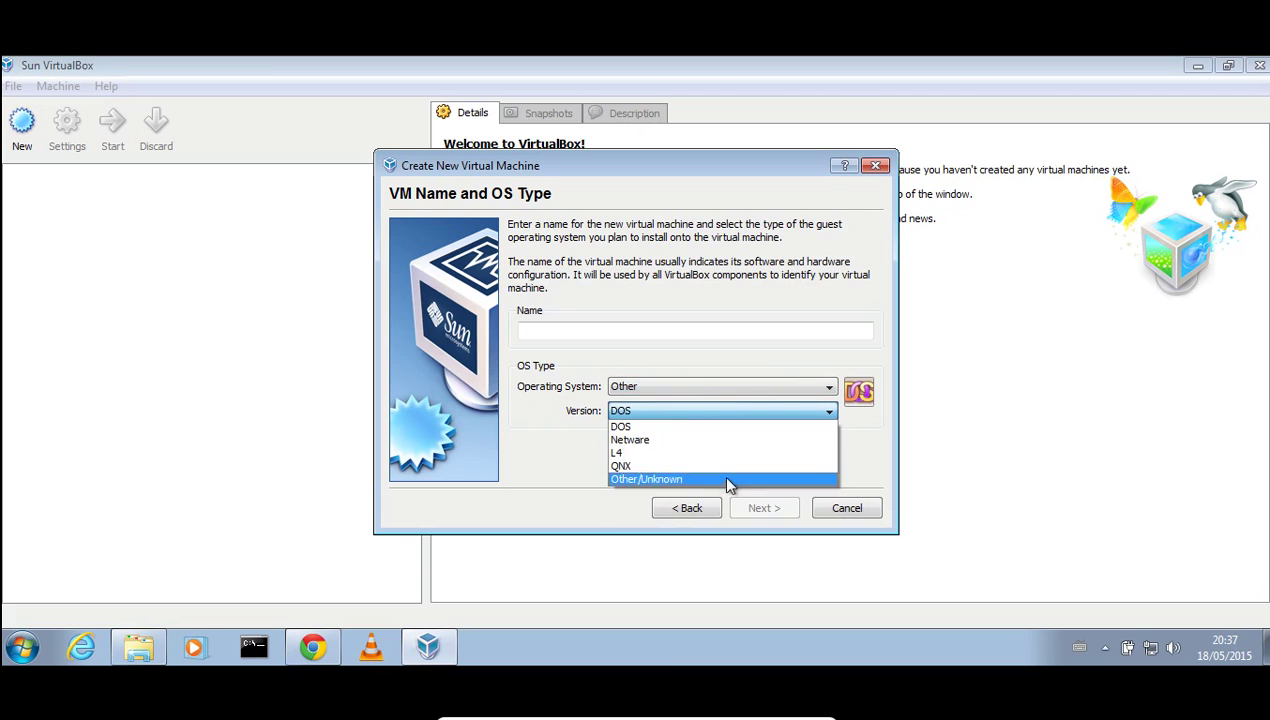
left_click(760, 410)
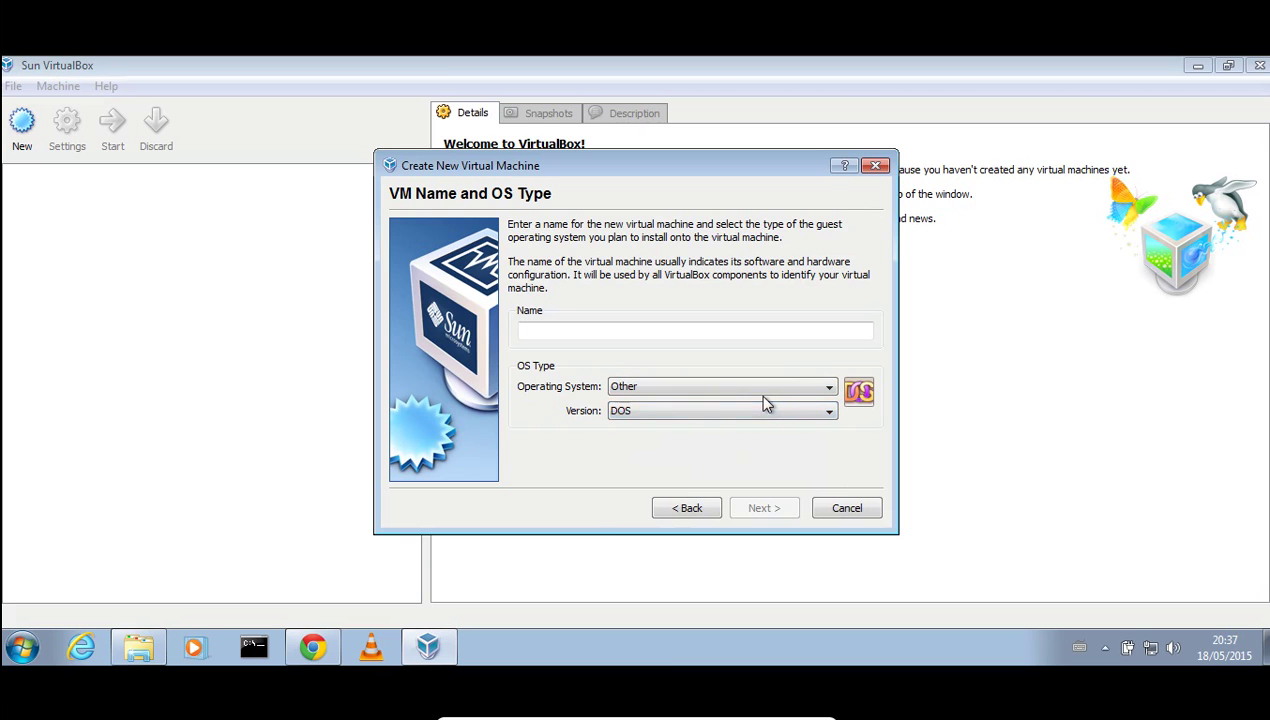
Set the new machine's operating system to Linux and look through the available Linux versions, leaving Ubuntu selected.
left_click(760, 390)
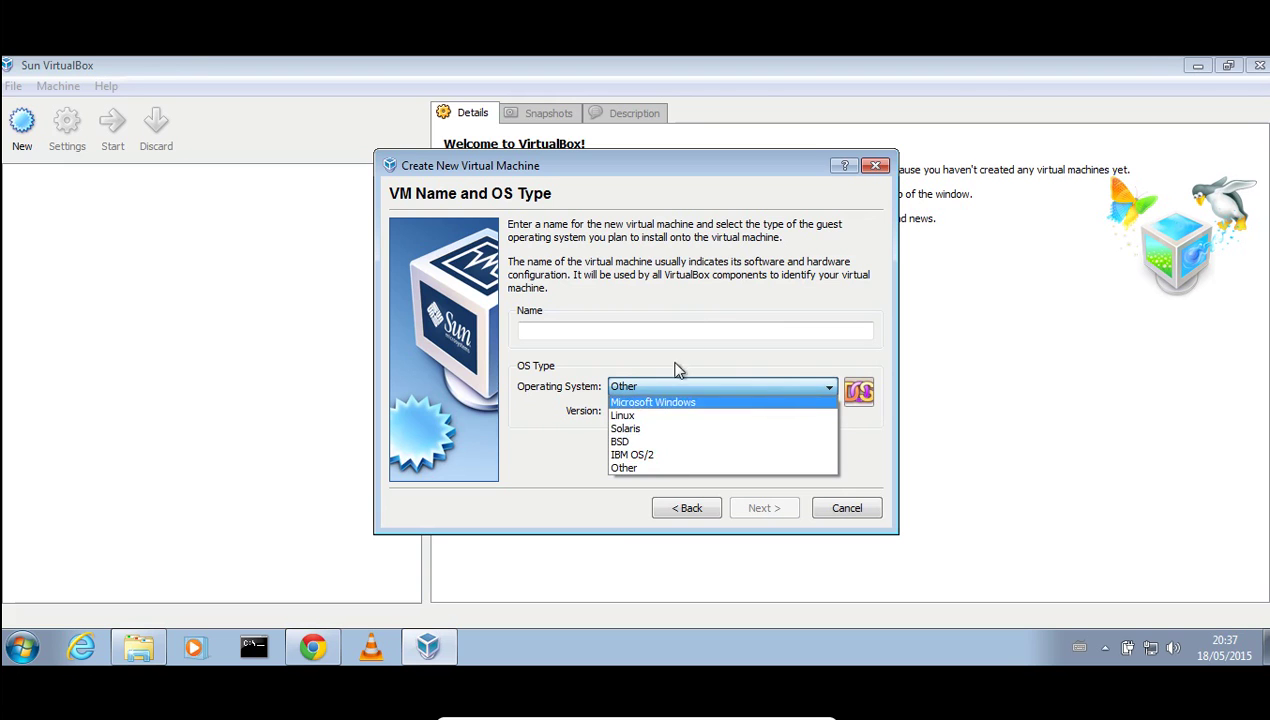
left_click(662, 415)
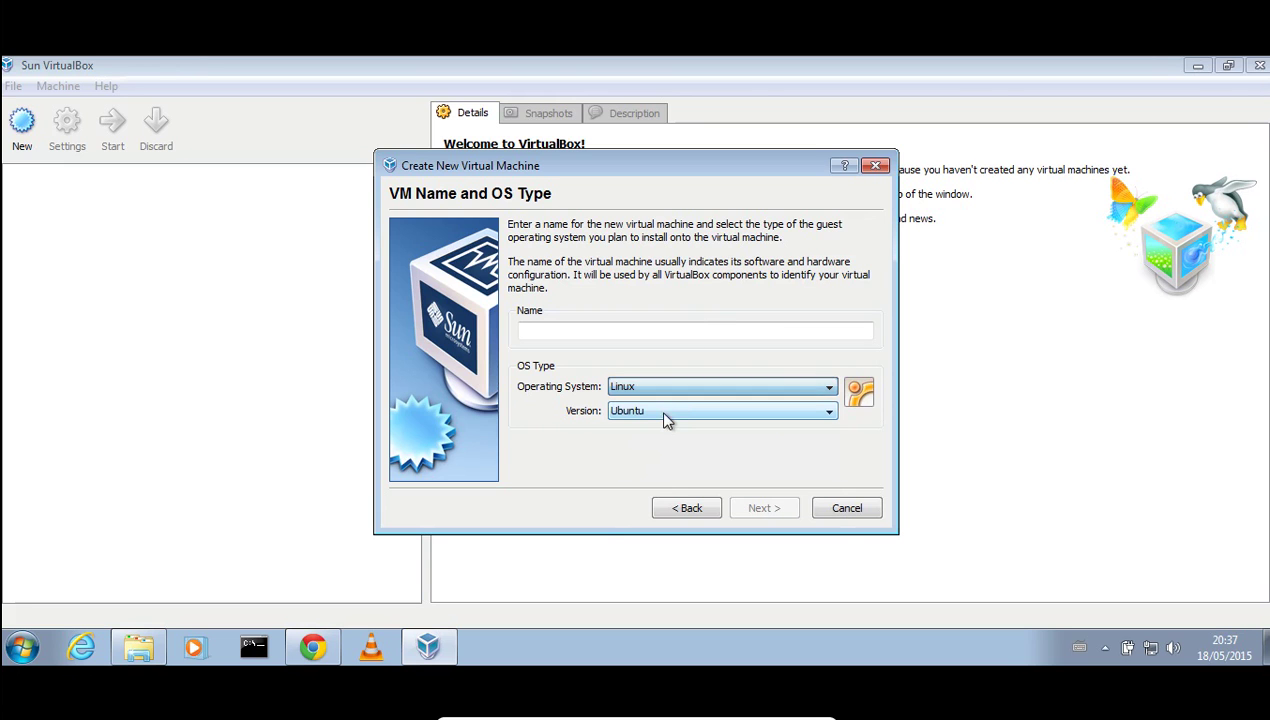
left_click(665, 412)
scroll(835, 470, "up", 5)
left_click_drag(814, 376, 863, 440)
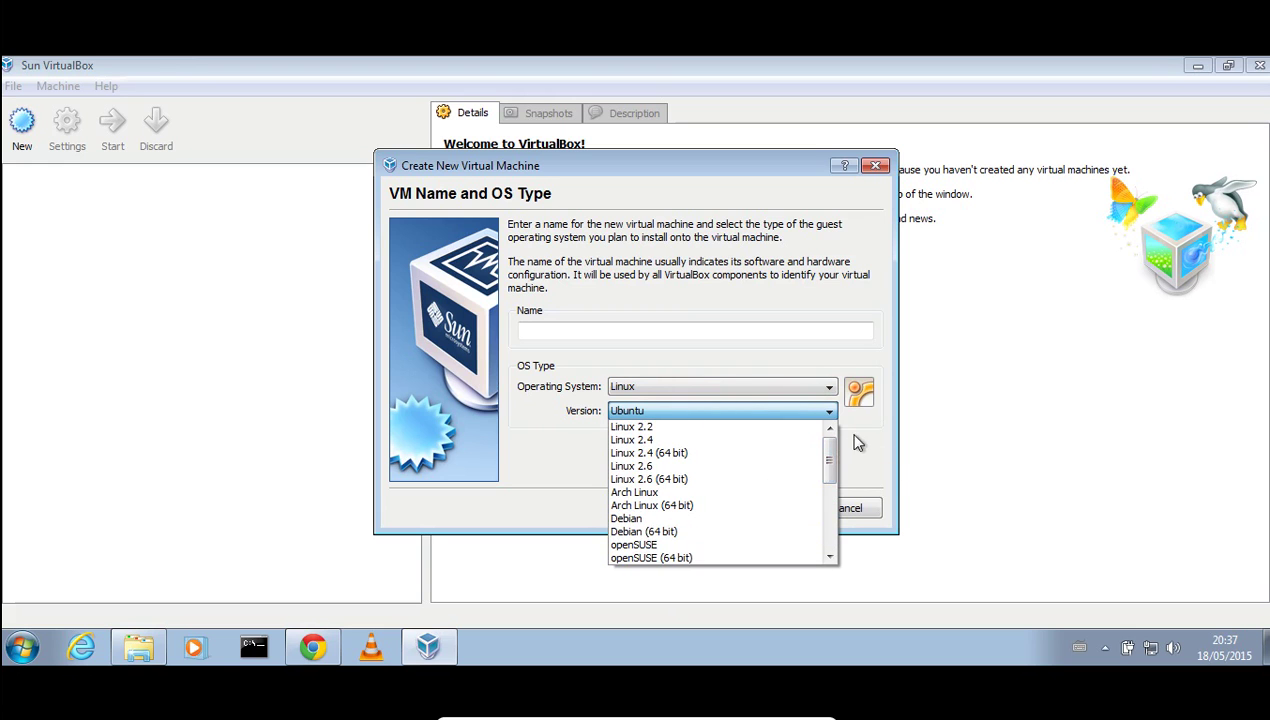
left_click(846, 440)
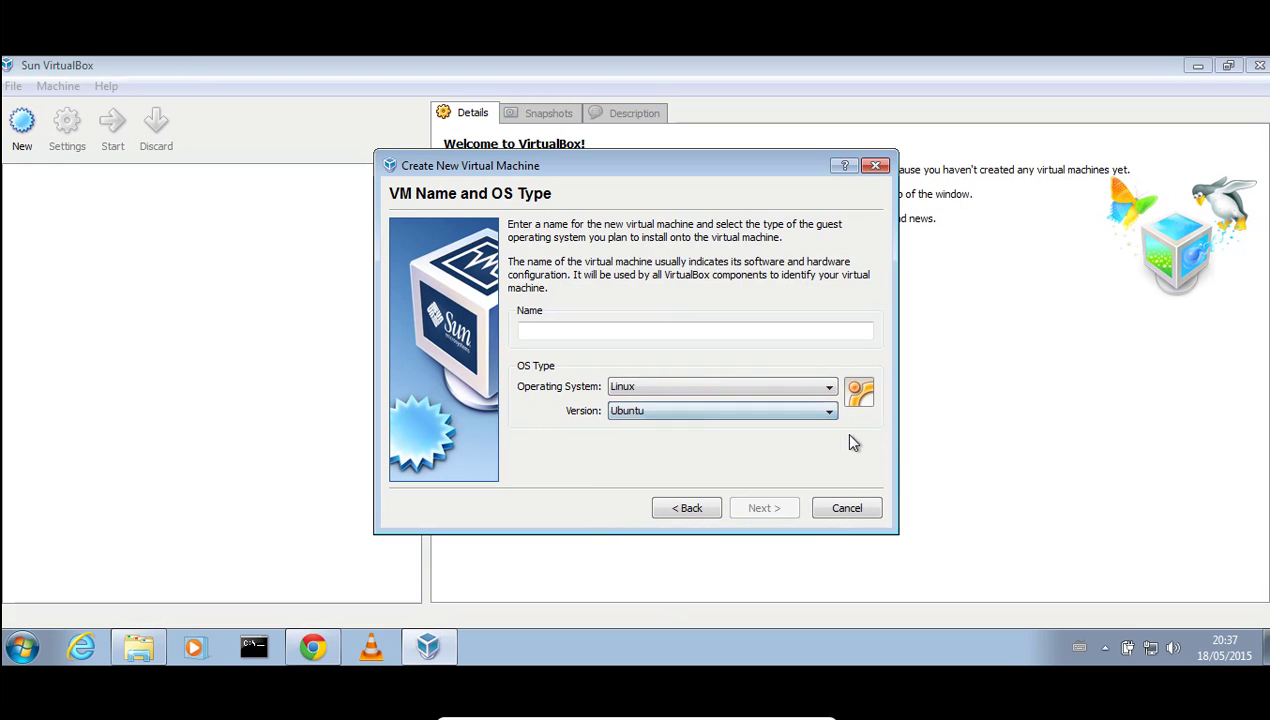
Return to the wizard's welcome page, close the wizard without creating a machine and minimize the Sun VirtualBox window.
left_click(645, 328)
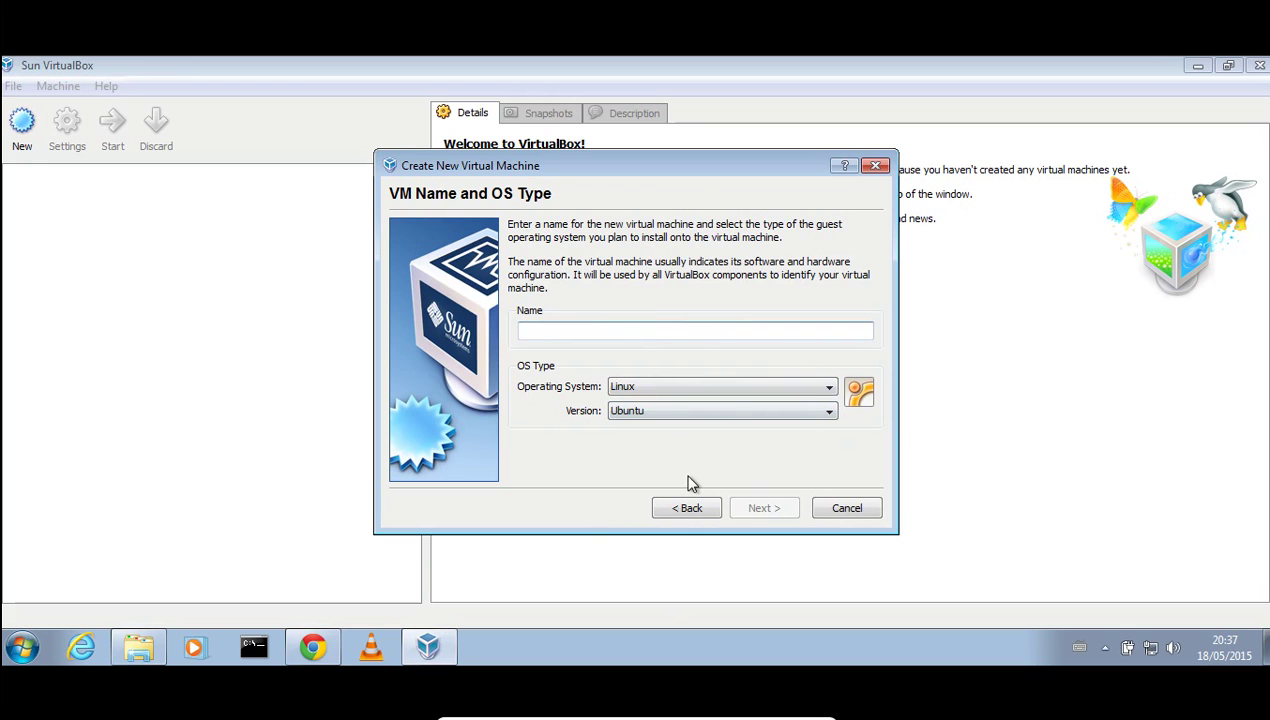
left_click(688, 508)
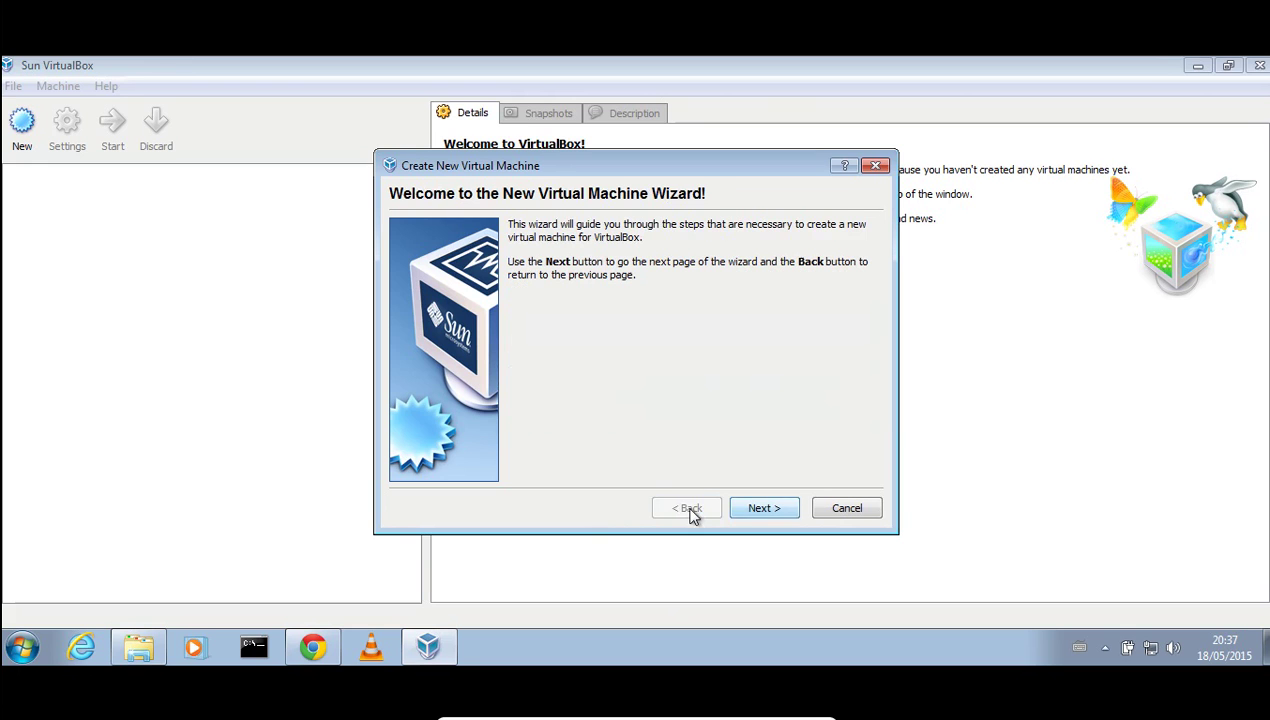
left_click(876, 165)
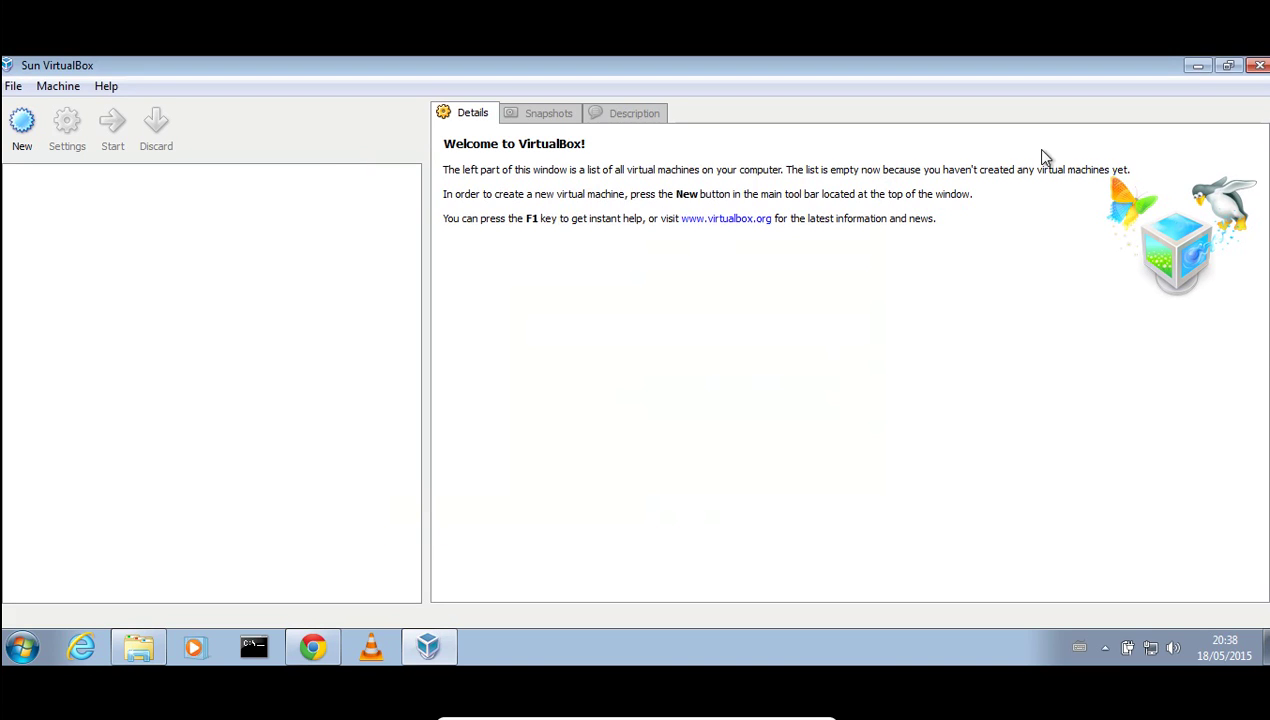
left_click(1197, 68)
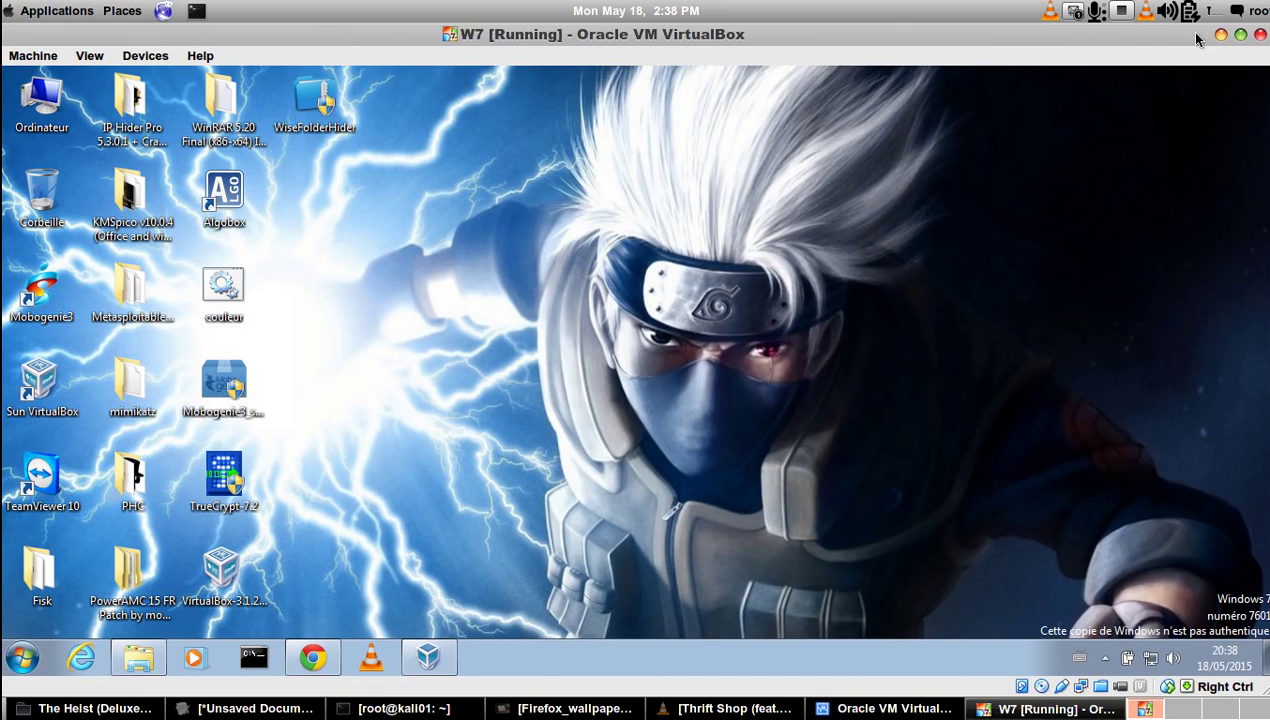
Start the Droid machine from the host's Oracle VM VirtualBox Manager and allow it to capture the mouse and keyboard.
left_click(1220, 34)
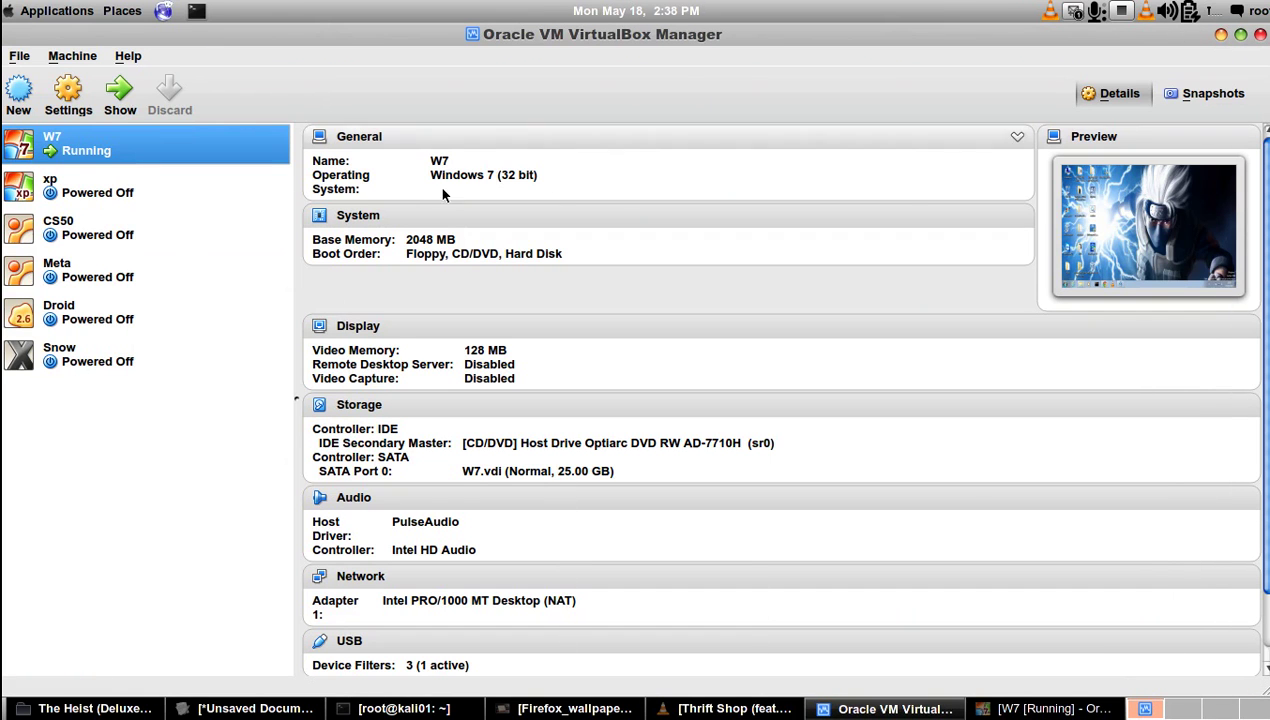
left_click(153, 300)
left_click(118, 95)
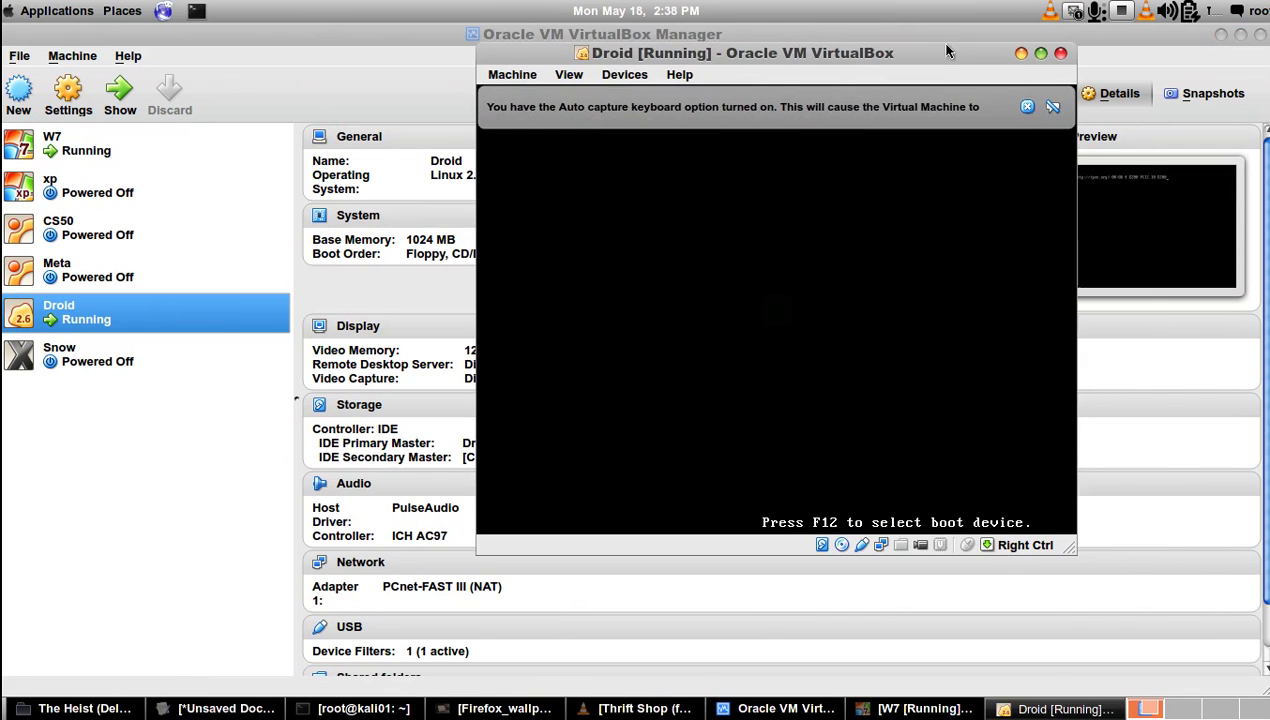
left_click(1026, 108)
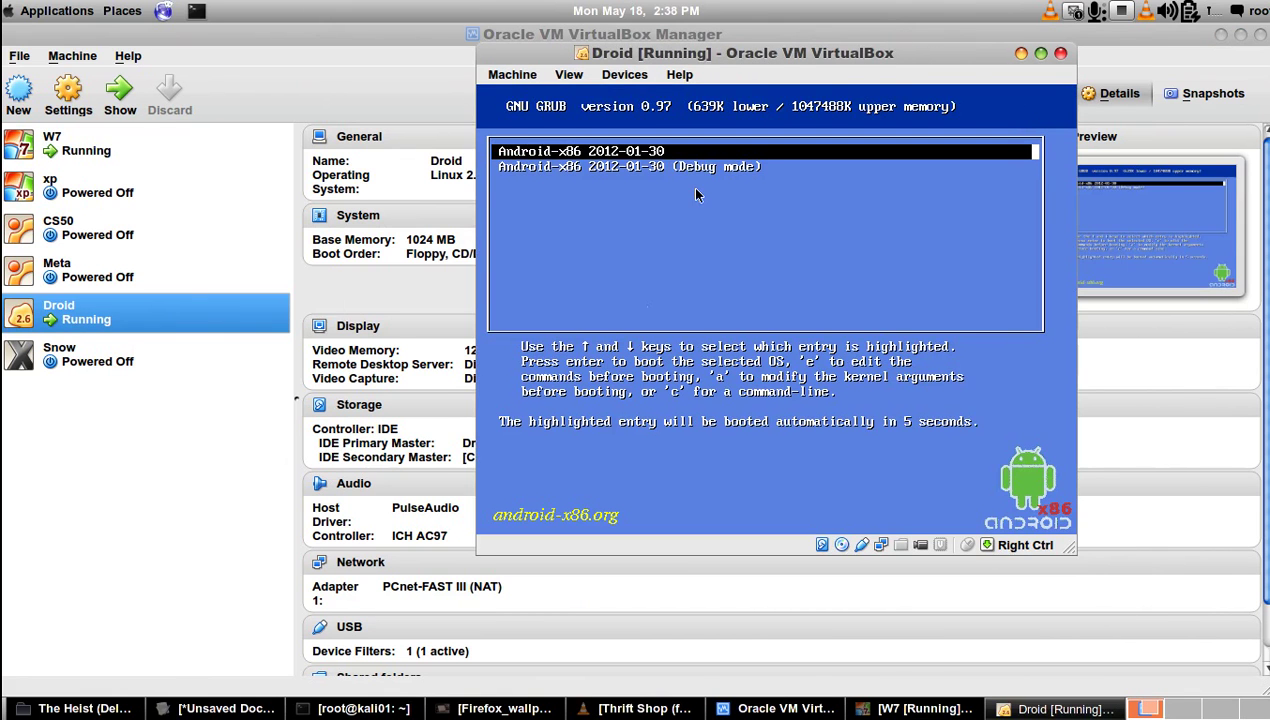
left_click(777, 119)
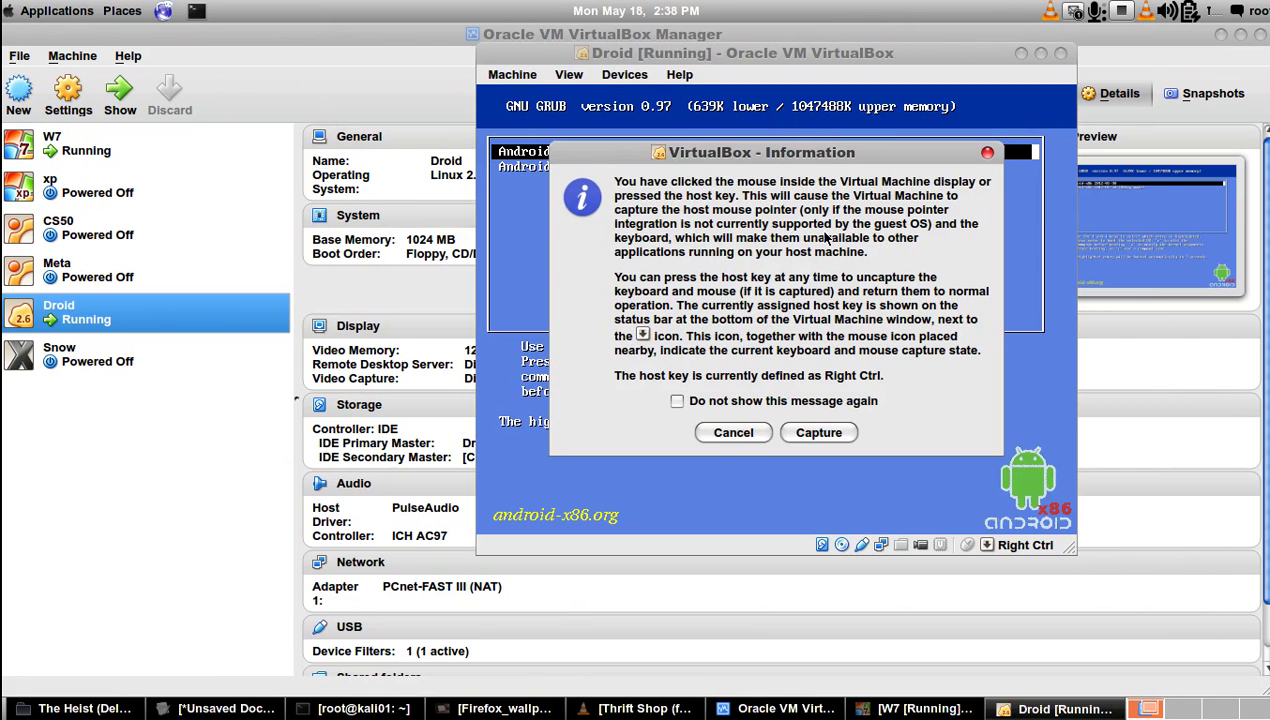
left_click(820, 431)
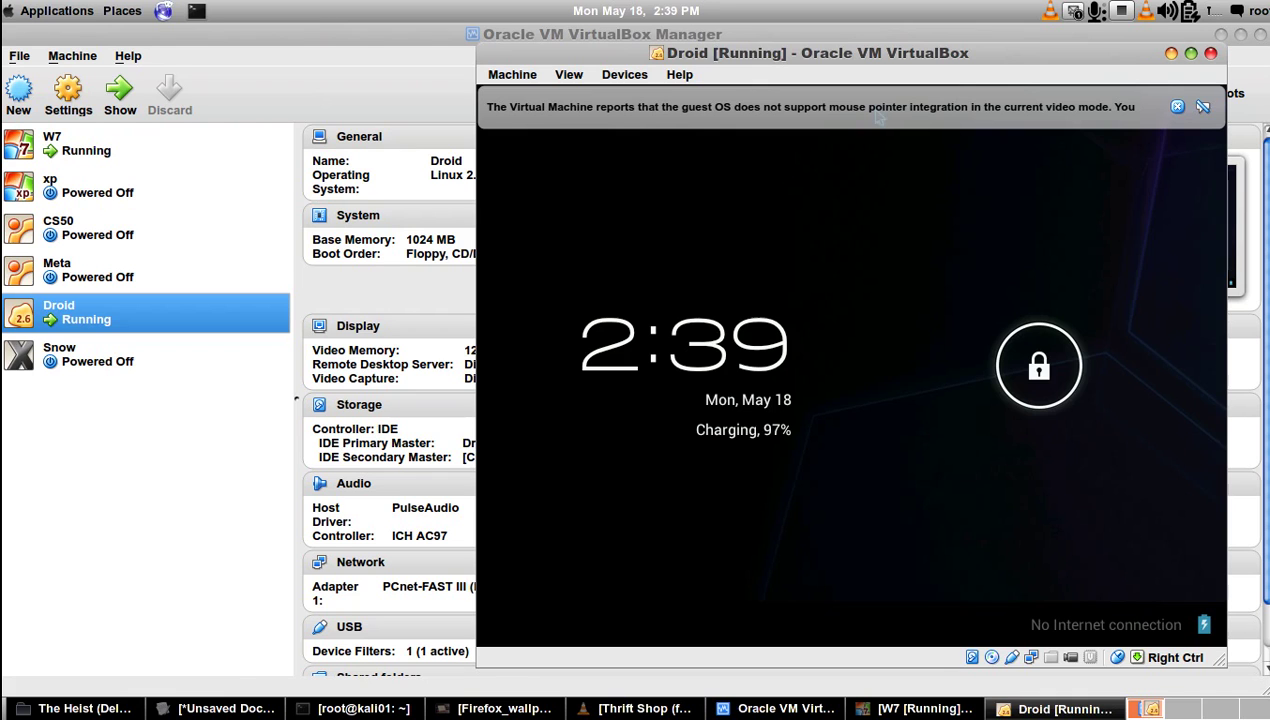
Unlock the Android lock screen in the Droid machine and try to view the recent apps.
left_click(1040, 346)
left_click_drag(1040, 346, 1222, 346)
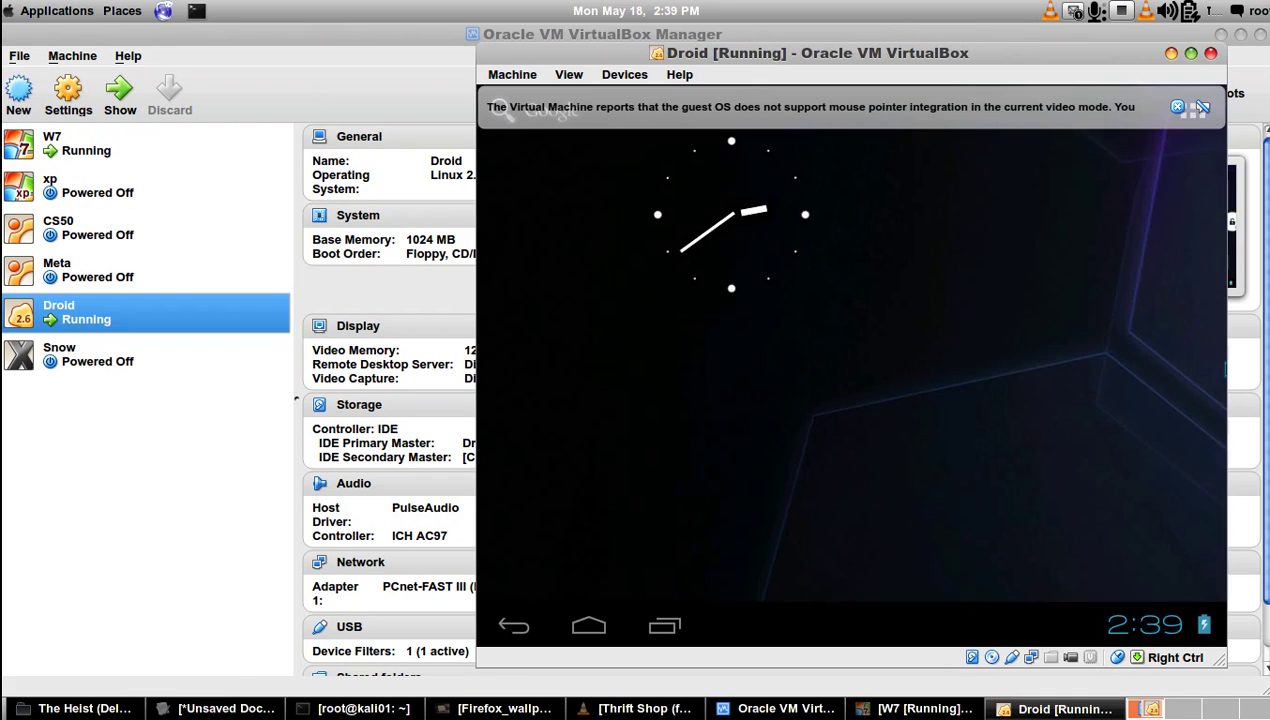
left_click(662, 619)
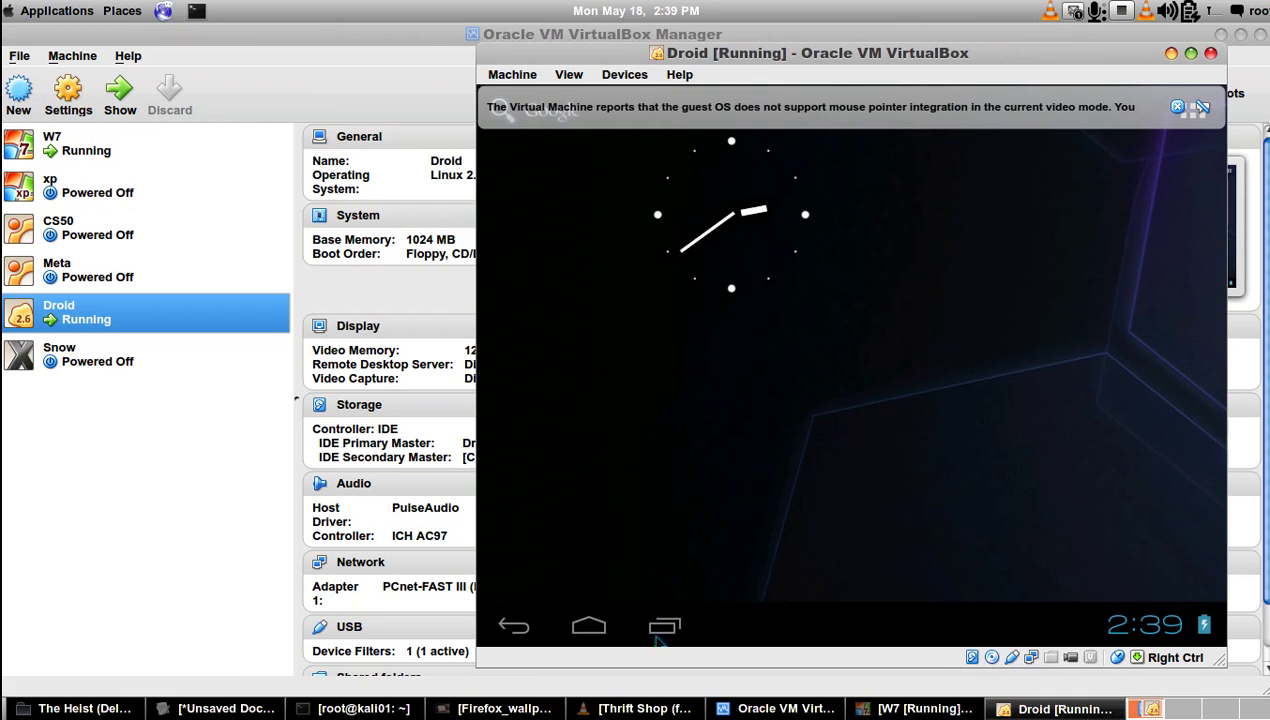
left_click(910, 298)
Dismiss the mouse pointer integration notice, recapture the input and open the Android app list.
key("Control_R")
left_click(1178, 108)
left_click(1104, 177)
key("Return")
left_click(1192, 112)
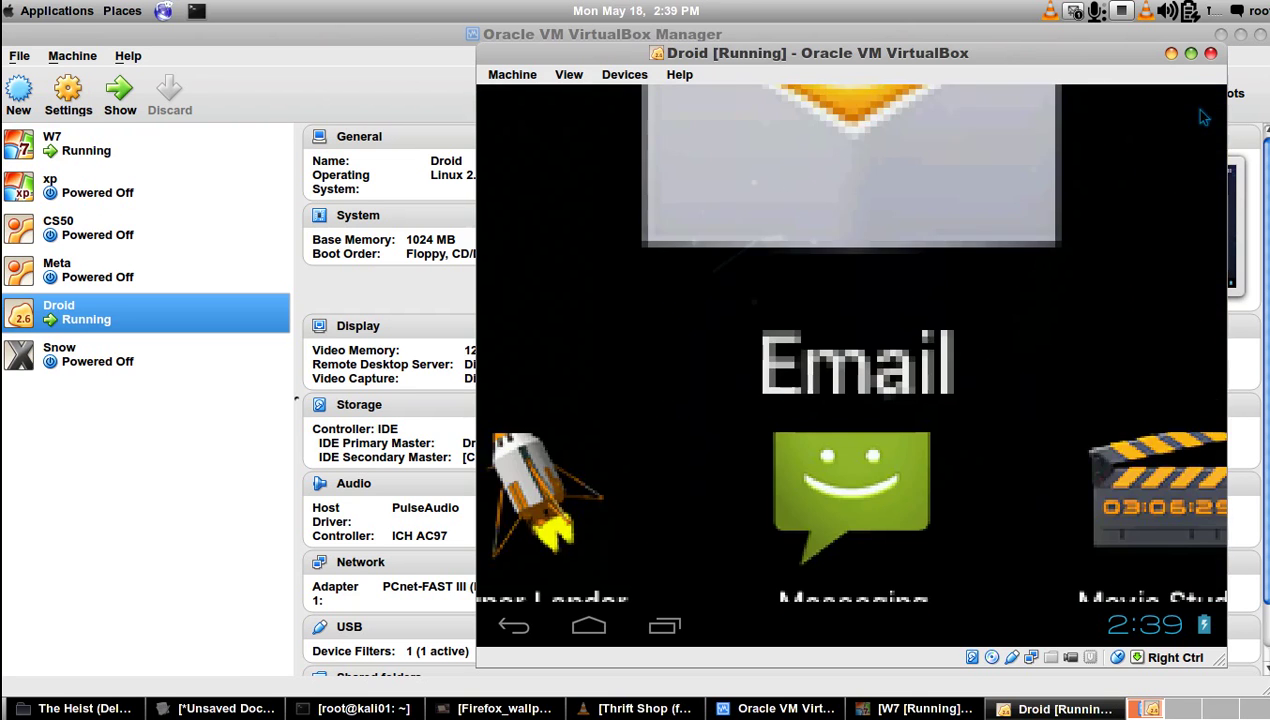
Go to the last page of Android apps and open the terminal emulator.
left_click_drag(1040, 262, 726, 312)
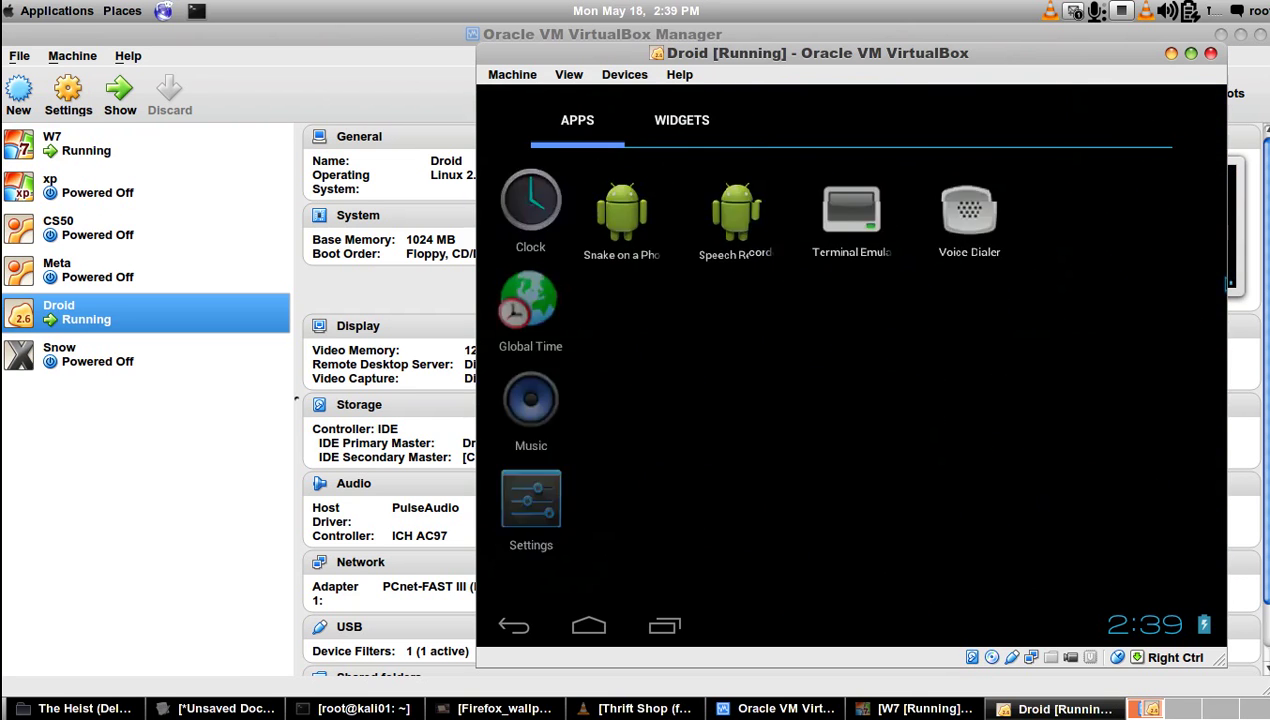
mouse_move(600, 370)
left_mouse_down()
mouse_move(1160, 325)
mouse_move(600, 370)
left_mouse_up()
left_click_drag(1219, 312, 949, 90)
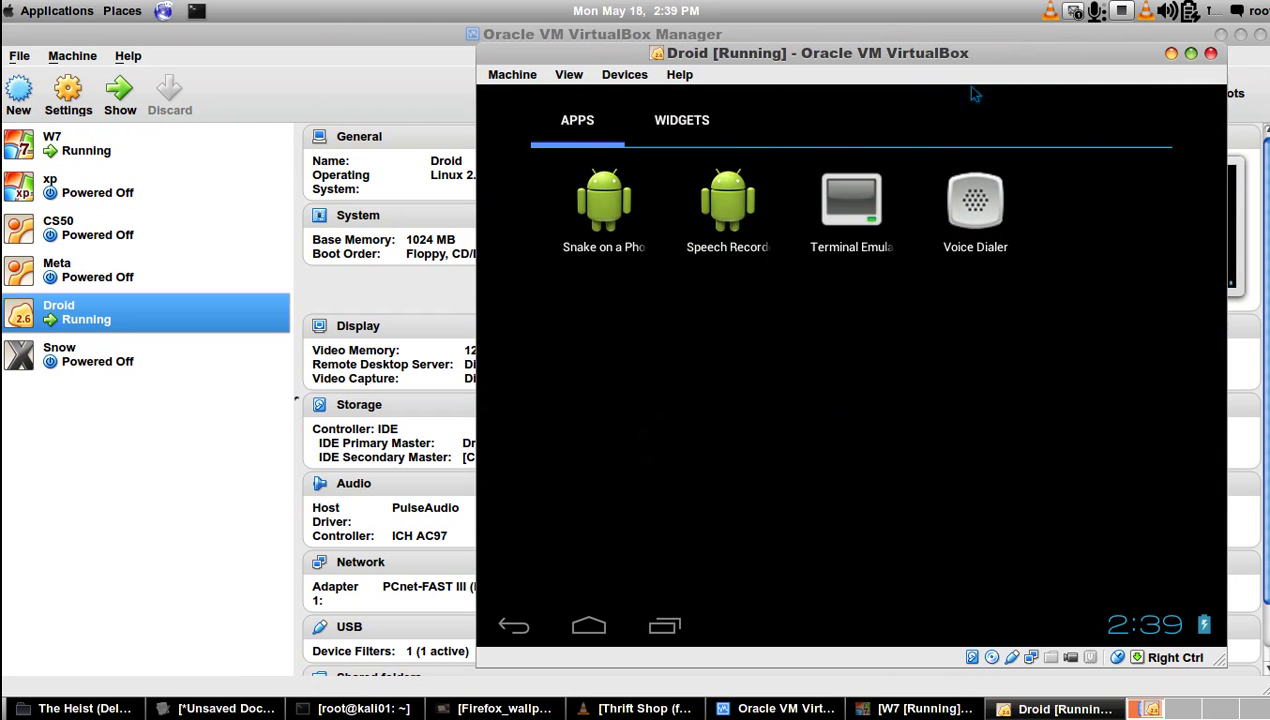
left_click(879, 198)
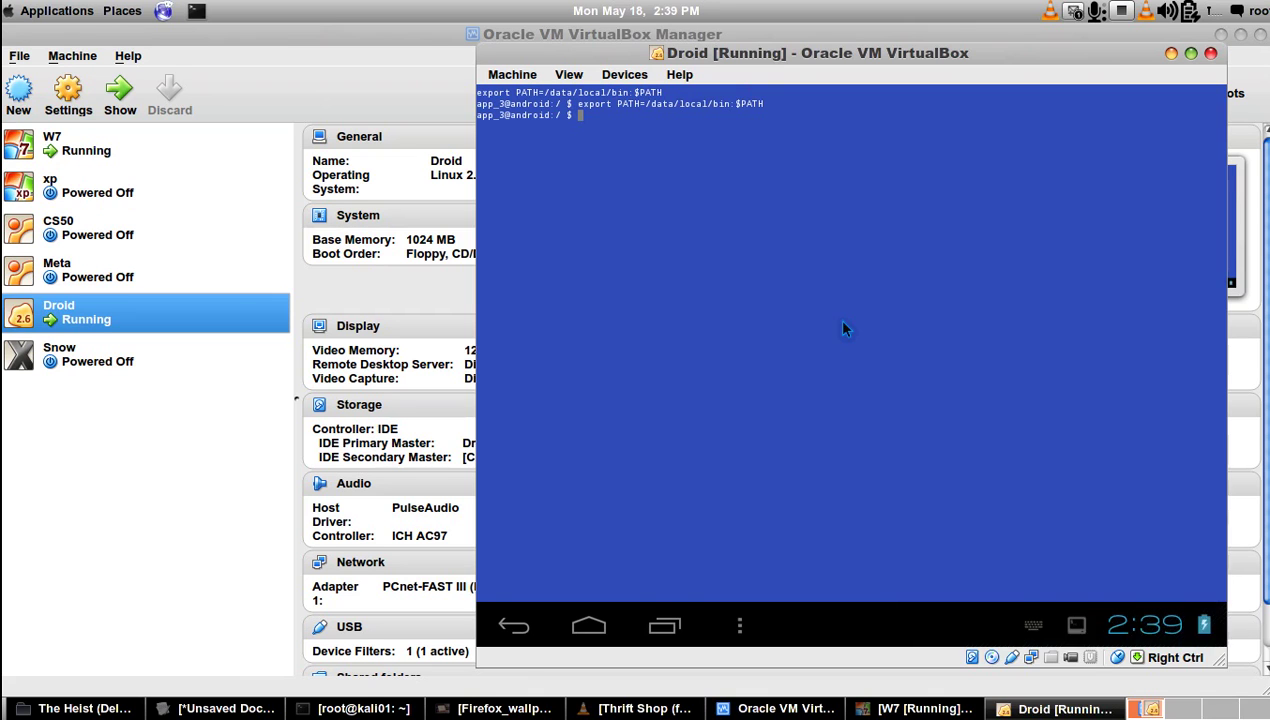
Switch to the root shell with su in the Android terminal and leave it with exit.
type("u")
key("Return")
type("exit")
key("Return")
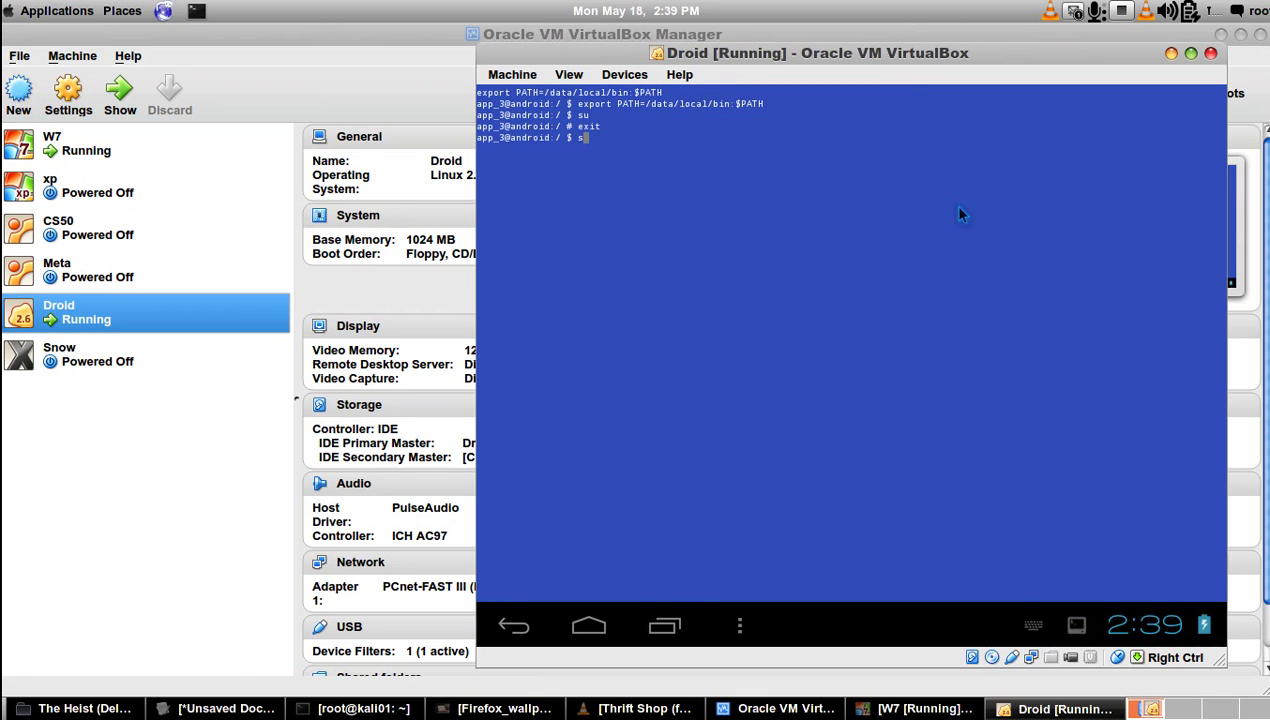
Enter the root shell again with su and try the shutdown command, correcting its misspelling.
type("su")
key("Return")
type("shutdozn")
key("Return")
key("Up")
key("Left")
key("Left")
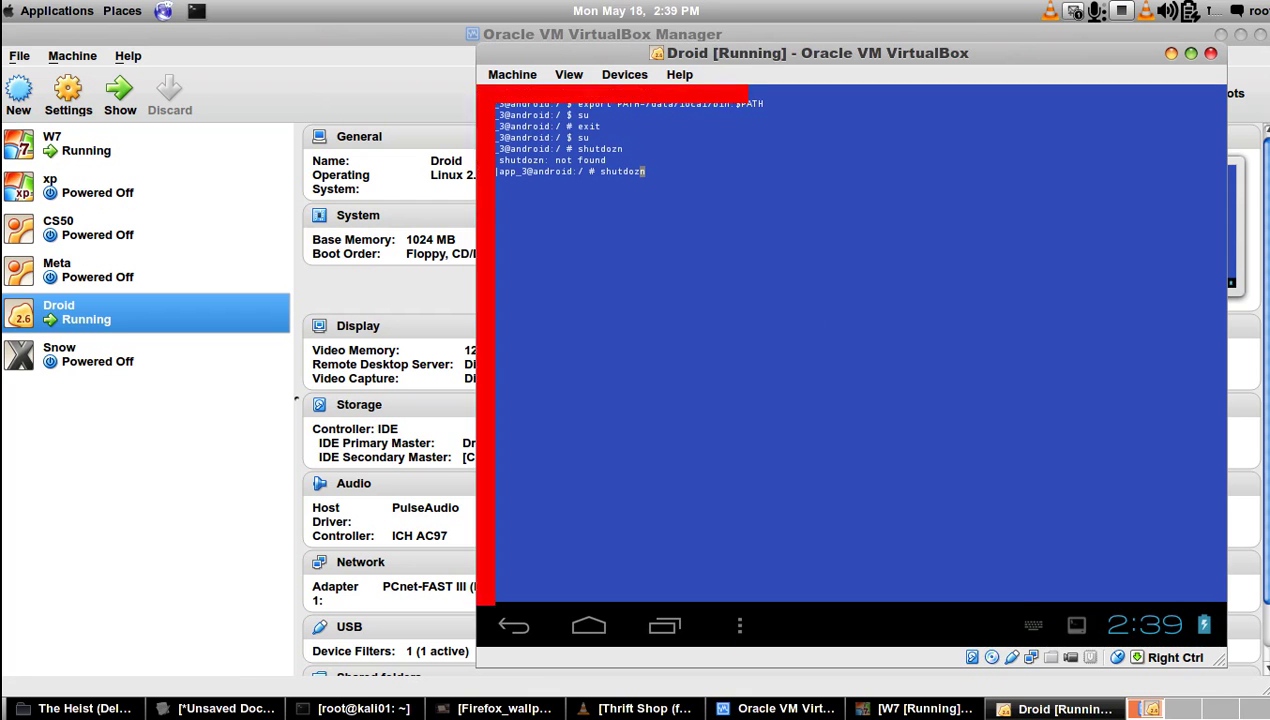
key("BackSpace")
type("w")
key("Return")
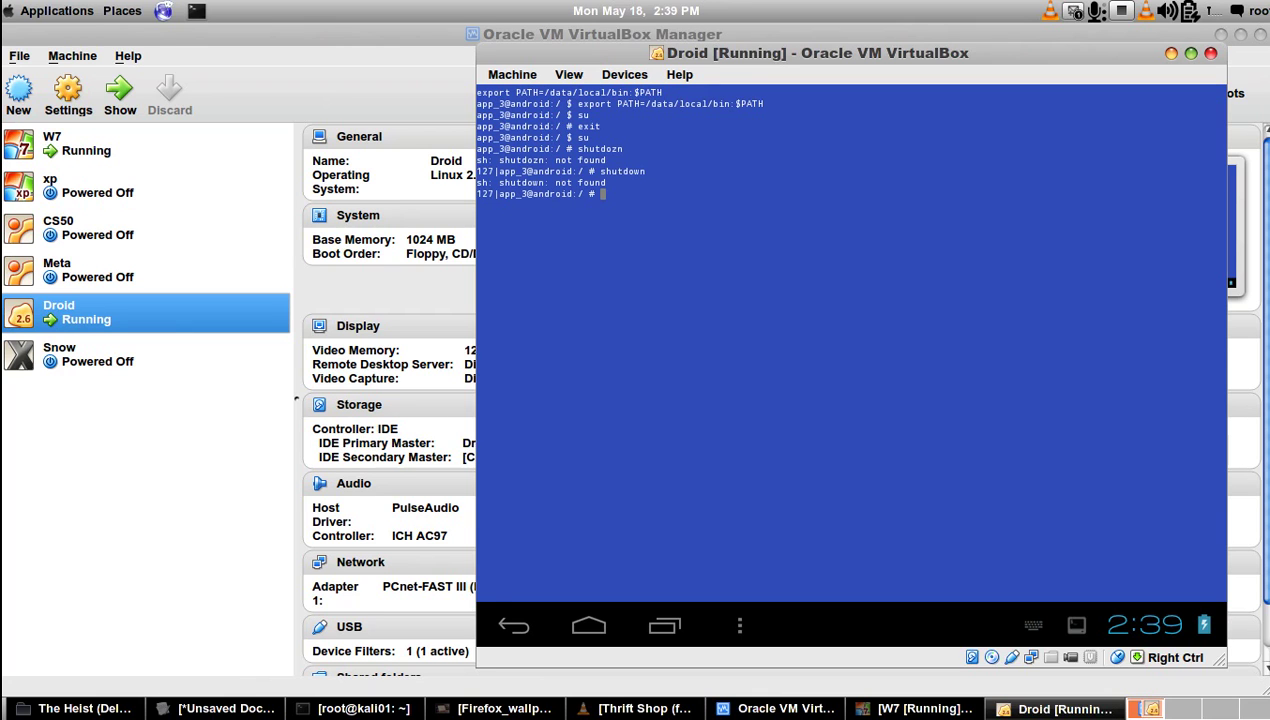
Turn off the Droid machine with the poweroff command in the root shell.
type("shu")
key("BackSpace")
key("BackSpace")
key("BackSpace")
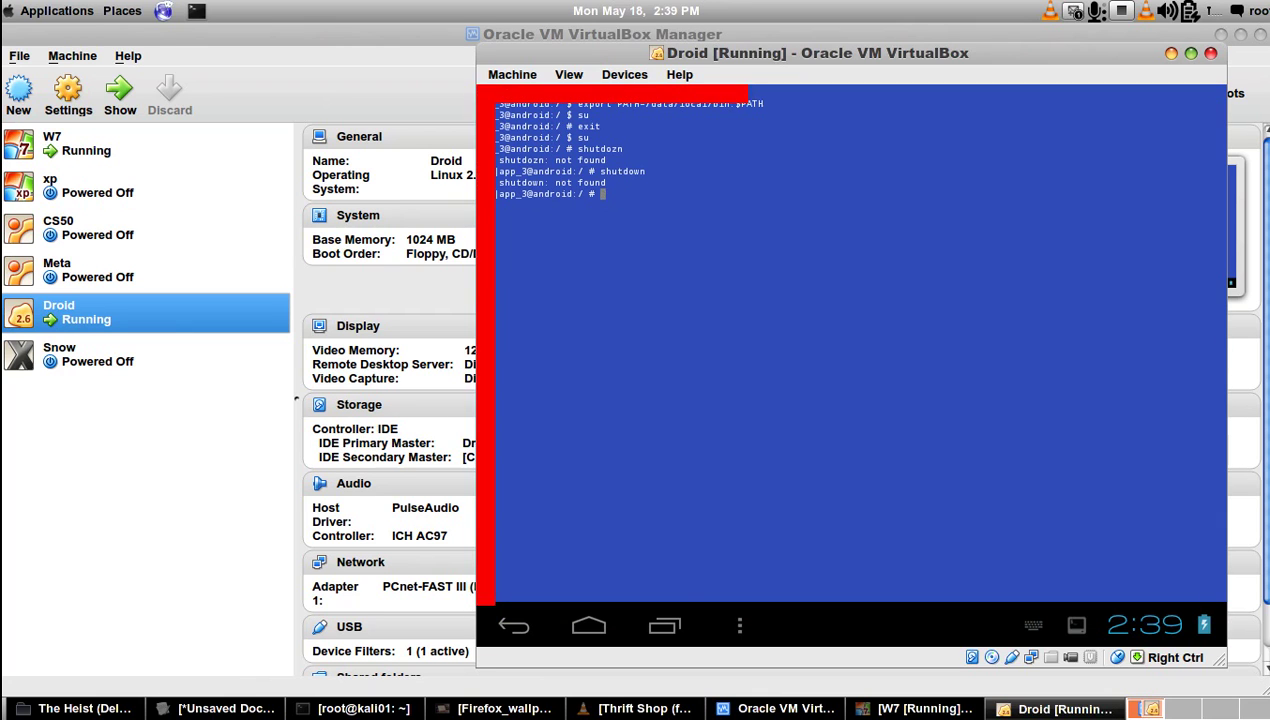
type("poweroff")
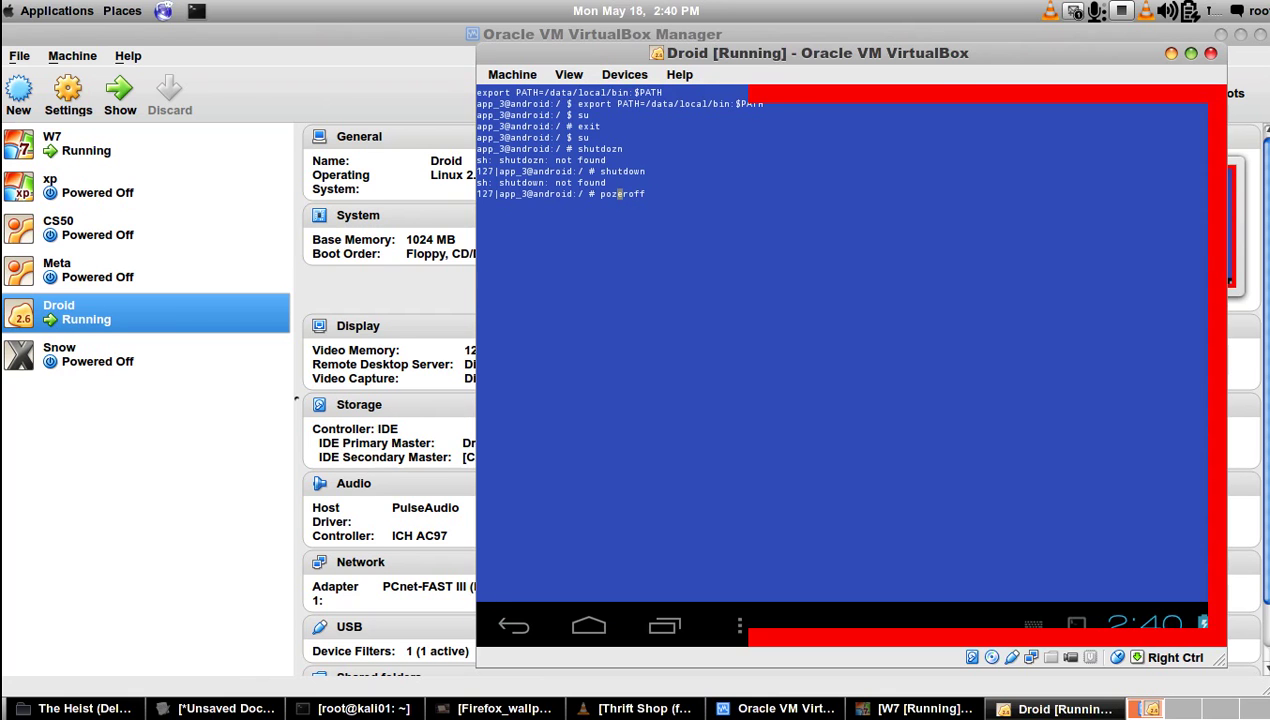
key("Return")
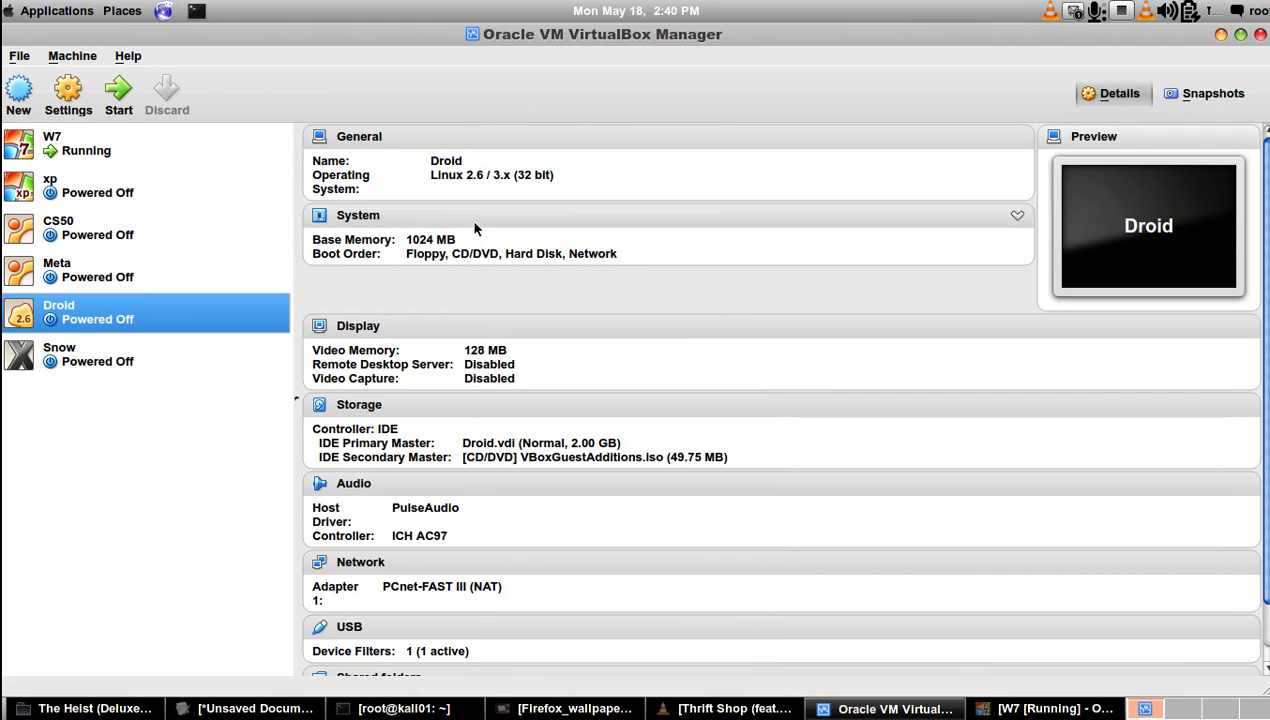
Switch back to the W7 machine, view its Sun VirtualBox window and minimize it again.
left_click(1023, 710)
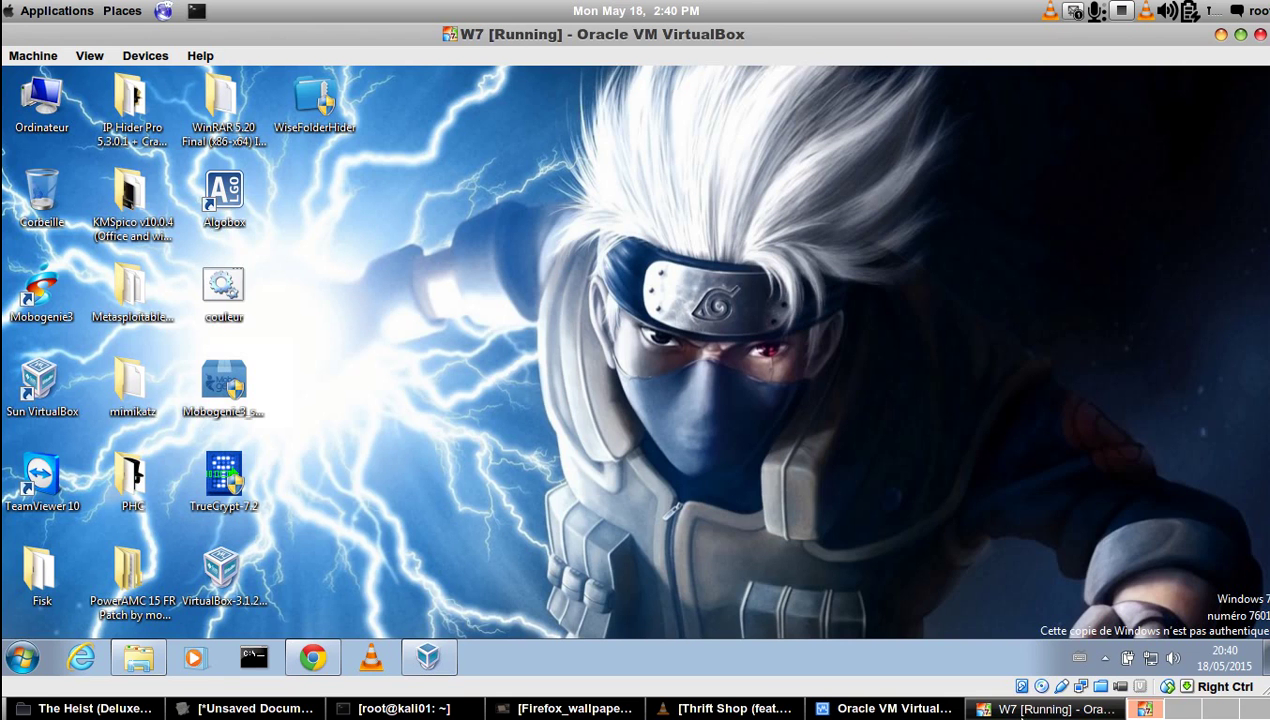
left_click(406, 650)
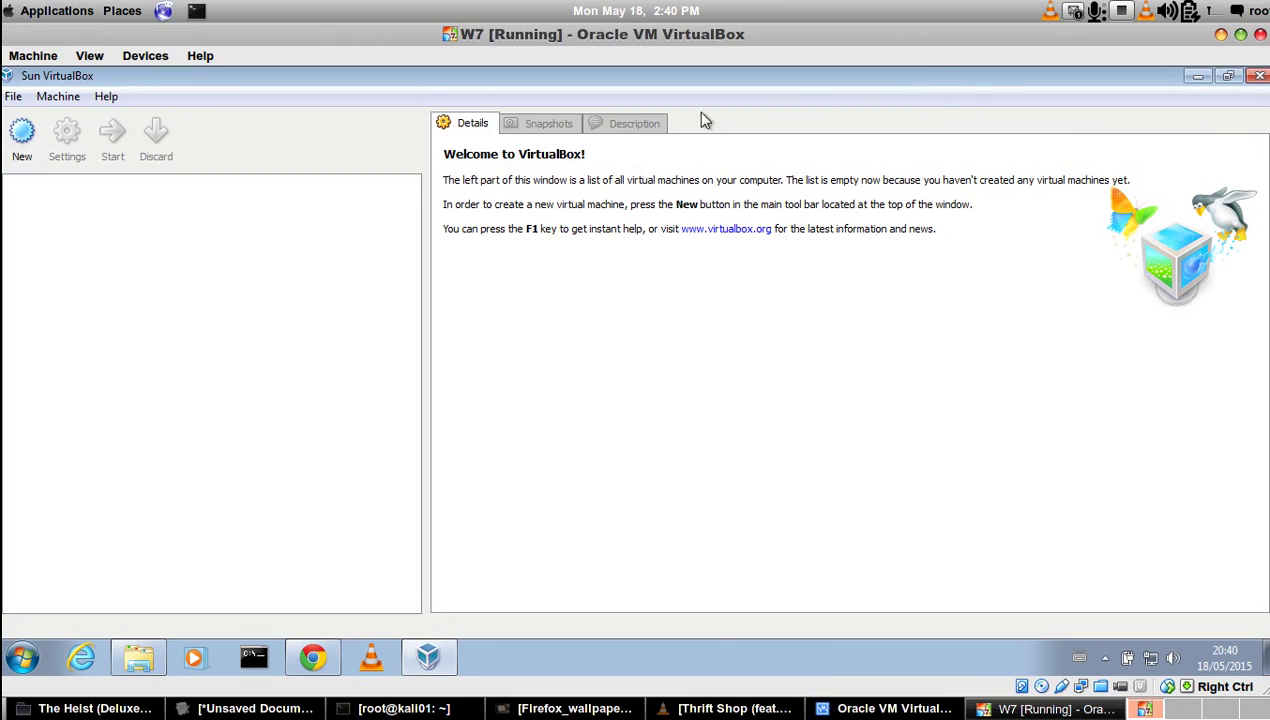
left_click(1197, 77)
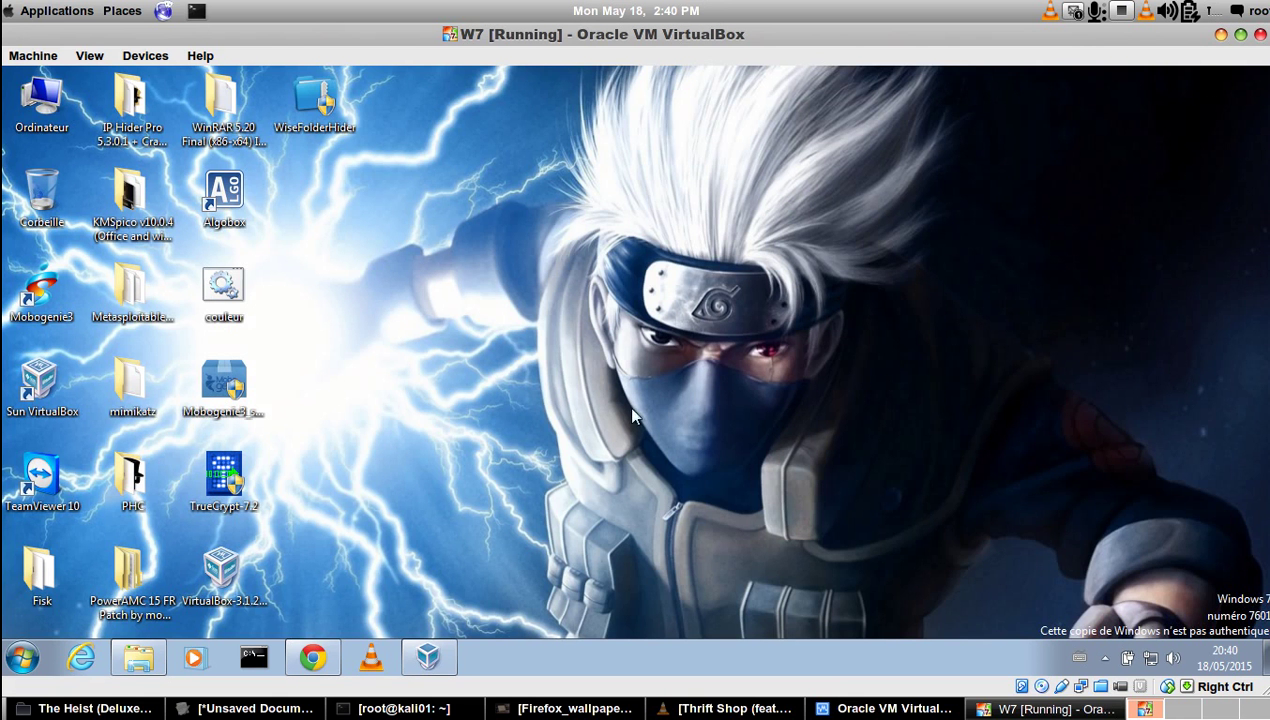
Minimize the W7 machine, the VirtualBox Manager and The Heist folder window to reveal the host desktop.
left_click(316, 660)
left_click(316, 660)
mouse_move(436, 660)
left_click(1219, 37)
left_click(1219, 37)
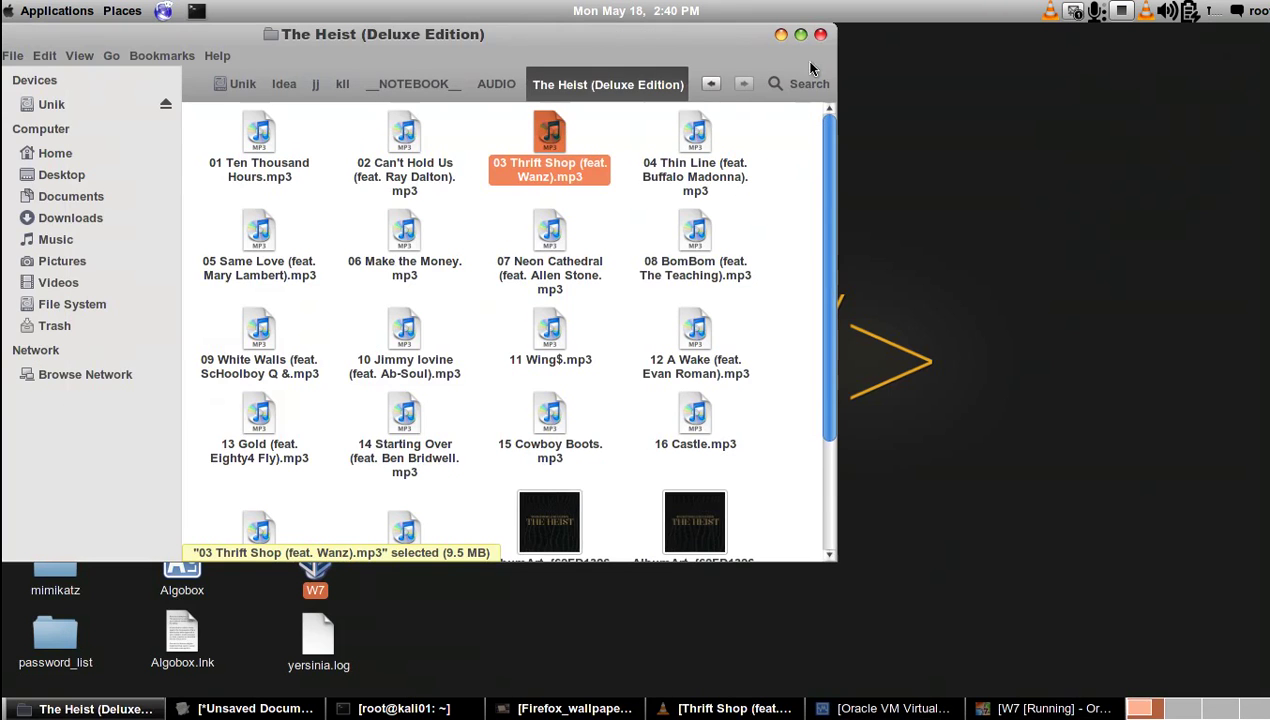
left_click(781, 35)
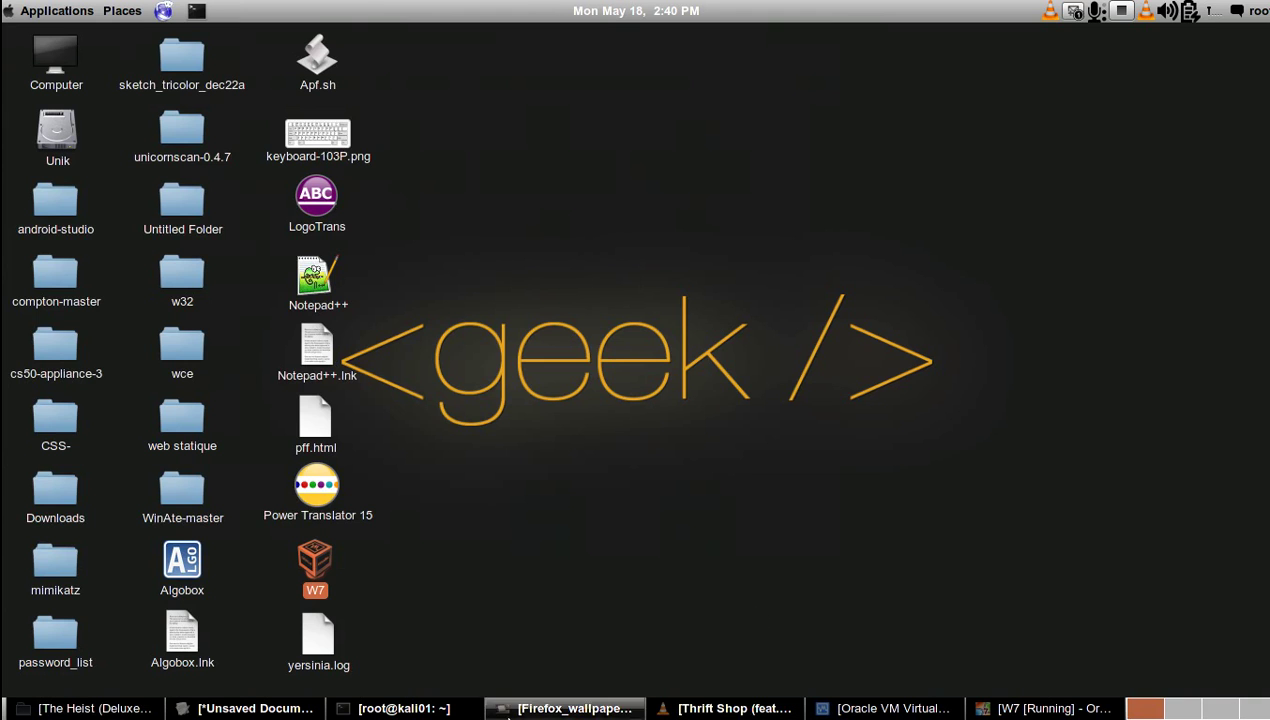
left_click(250, 708)
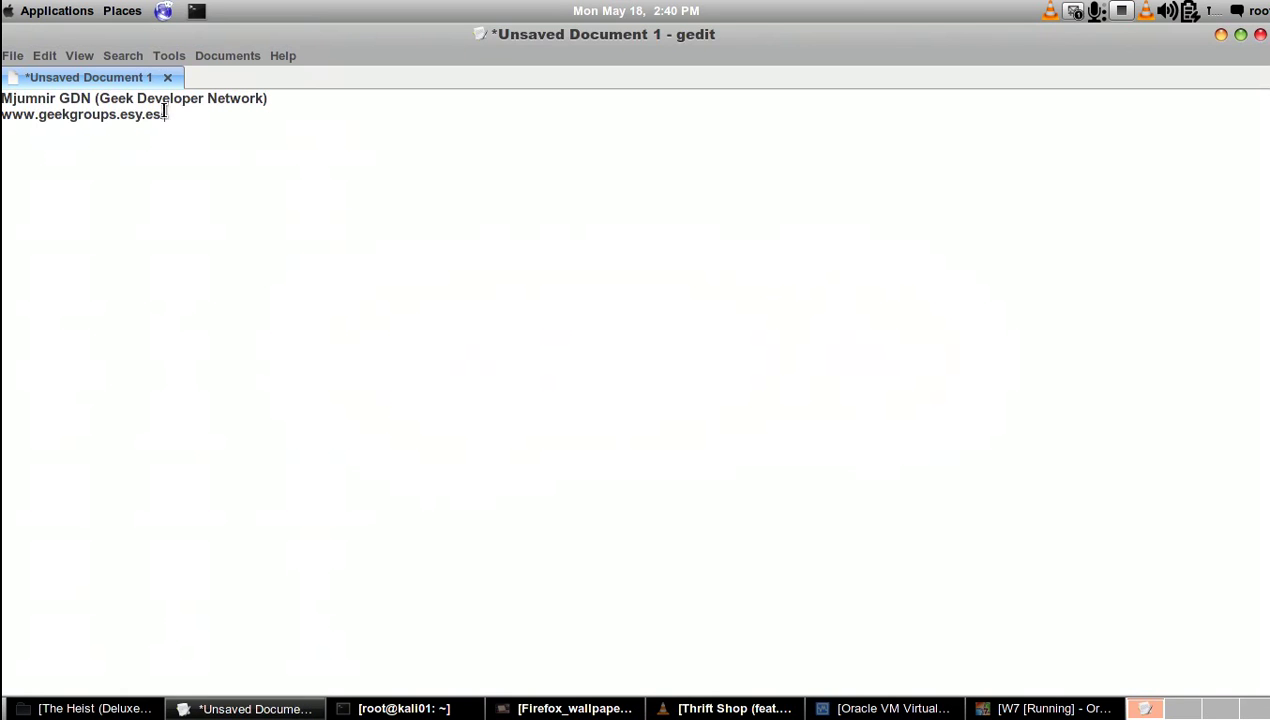
left_click_drag(176, 114, 3, 114)
left_click(178, 114)
left_click(1220, 36)
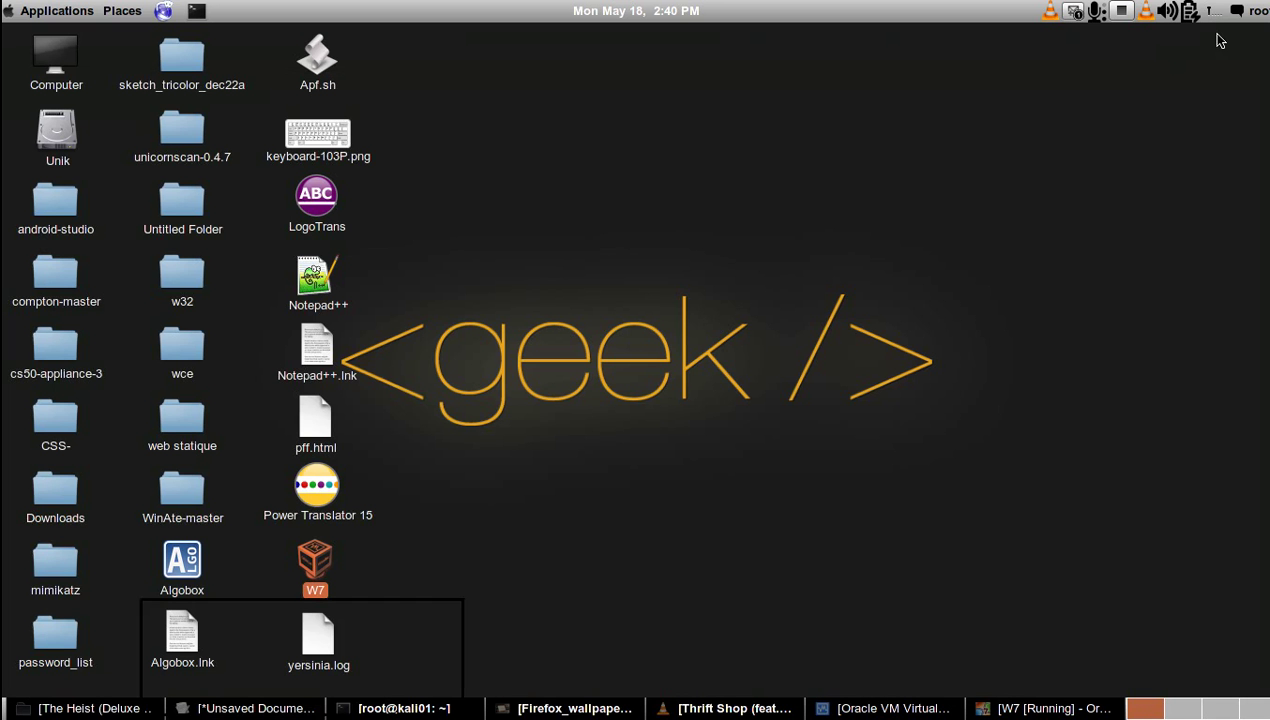